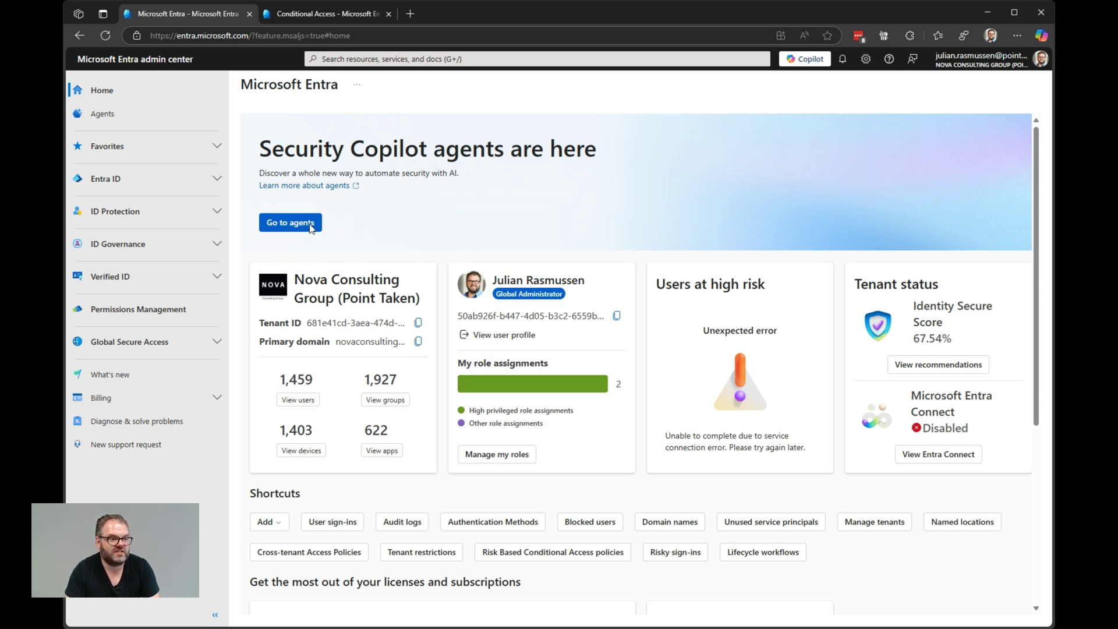
Show the Security Copilot agents page with the active Conditional Access Optimization Agent.
left_click(113, 119)
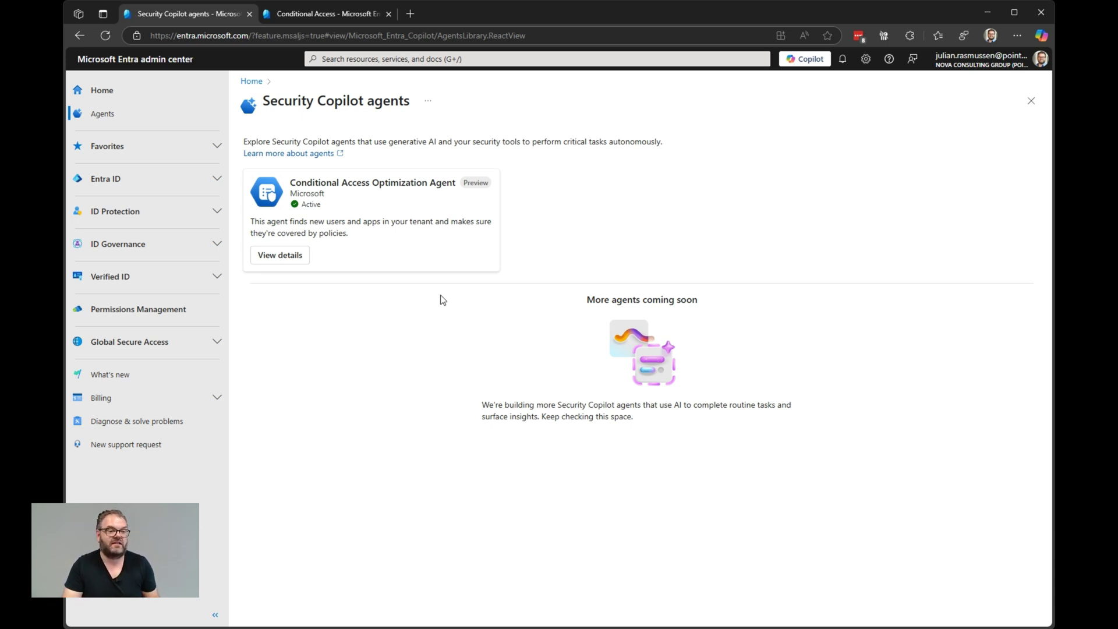
Review the agent's overview: five unapplied suggestions, including Add 4 users and Add 2 users, and 7 unprotected users.
left_click(282, 256)
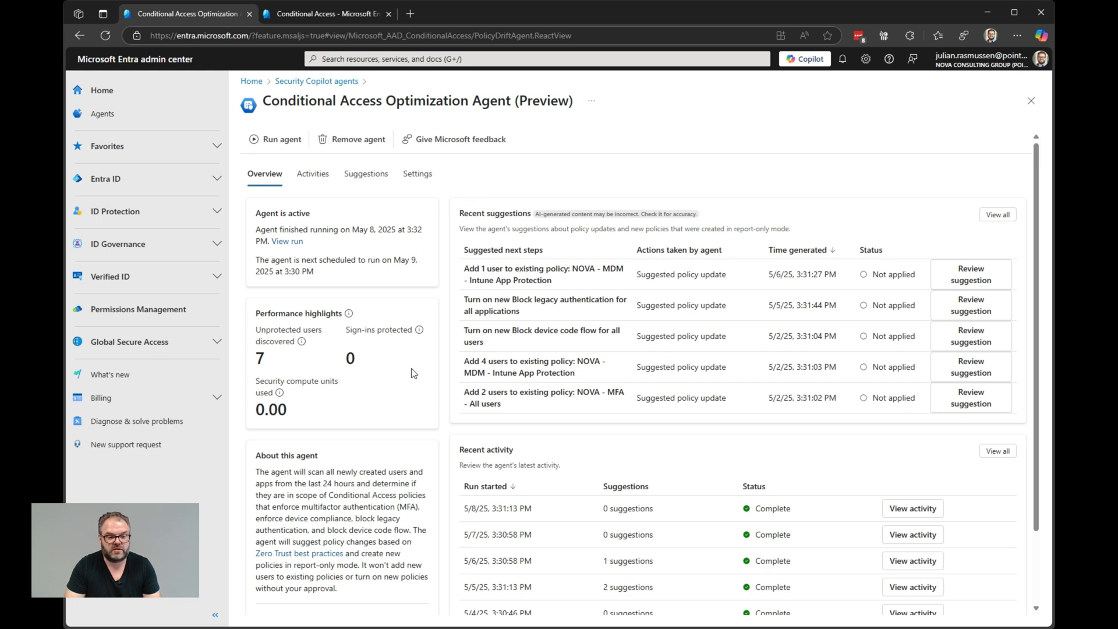
scroll(411, 420, "down", 1)
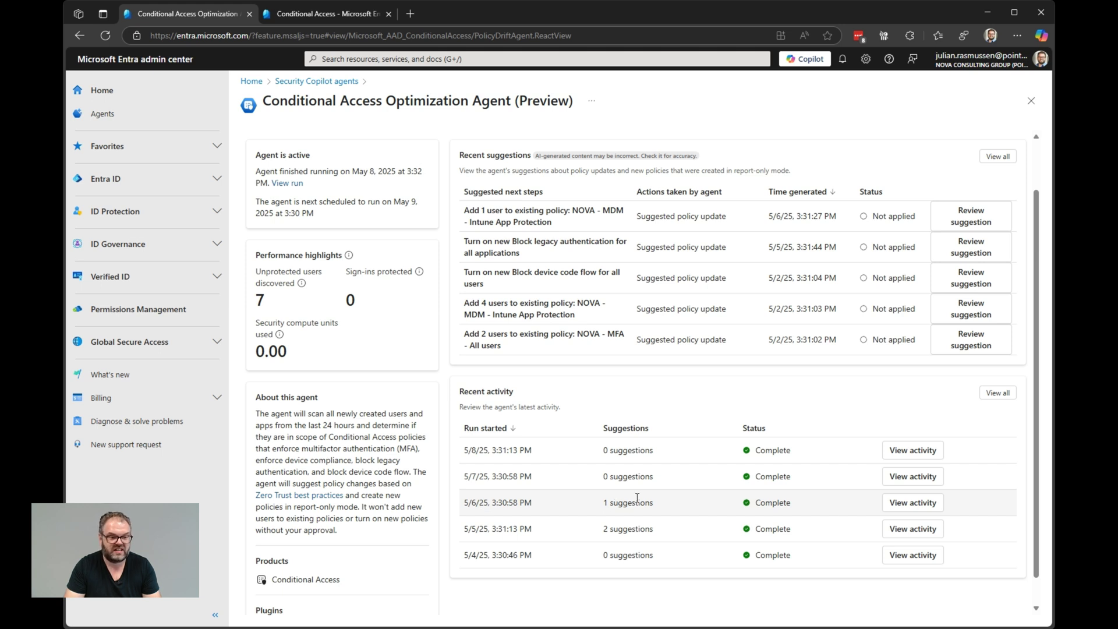
scroll(578, 517, "up", 2)
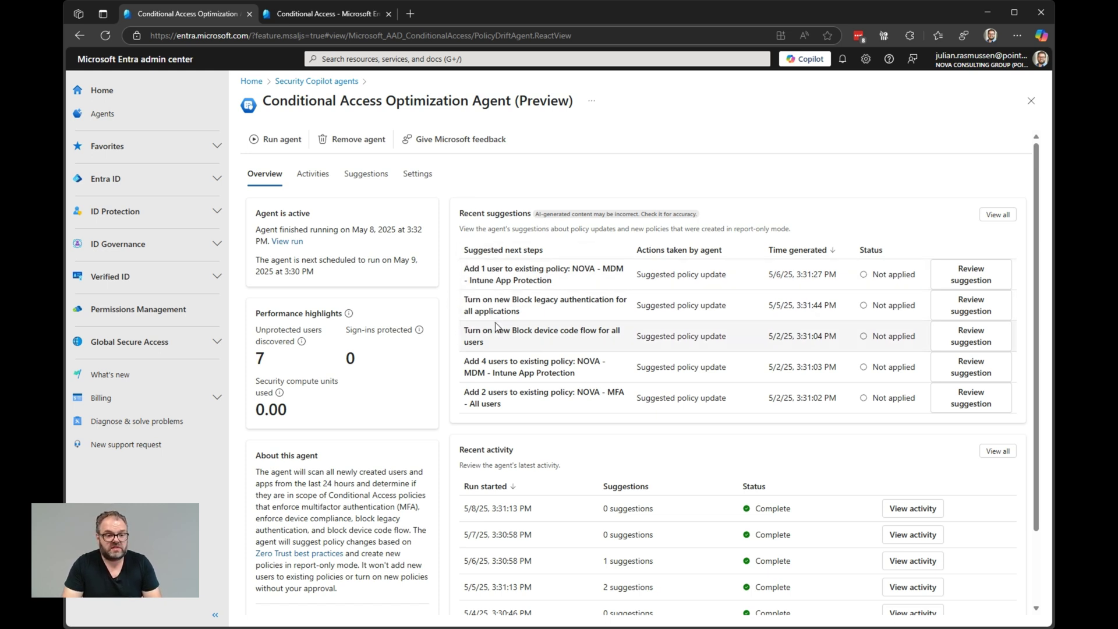
left_click_drag(469, 360, 554, 359)
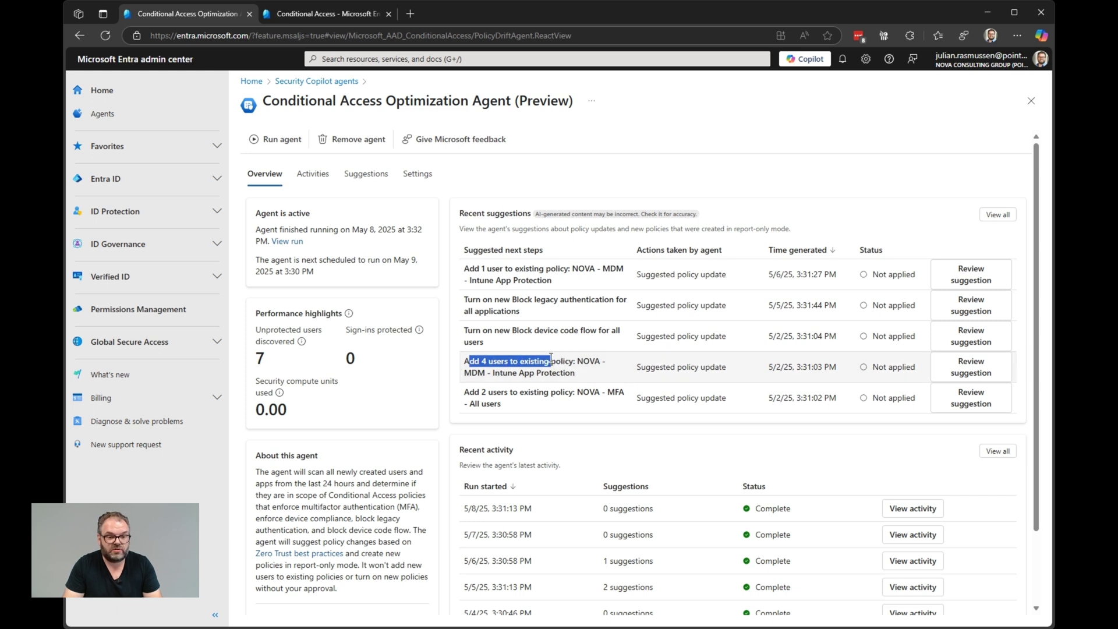
left_click(551, 359)
left_click_drag(466, 391, 552, 391)
left_click(556, 394)
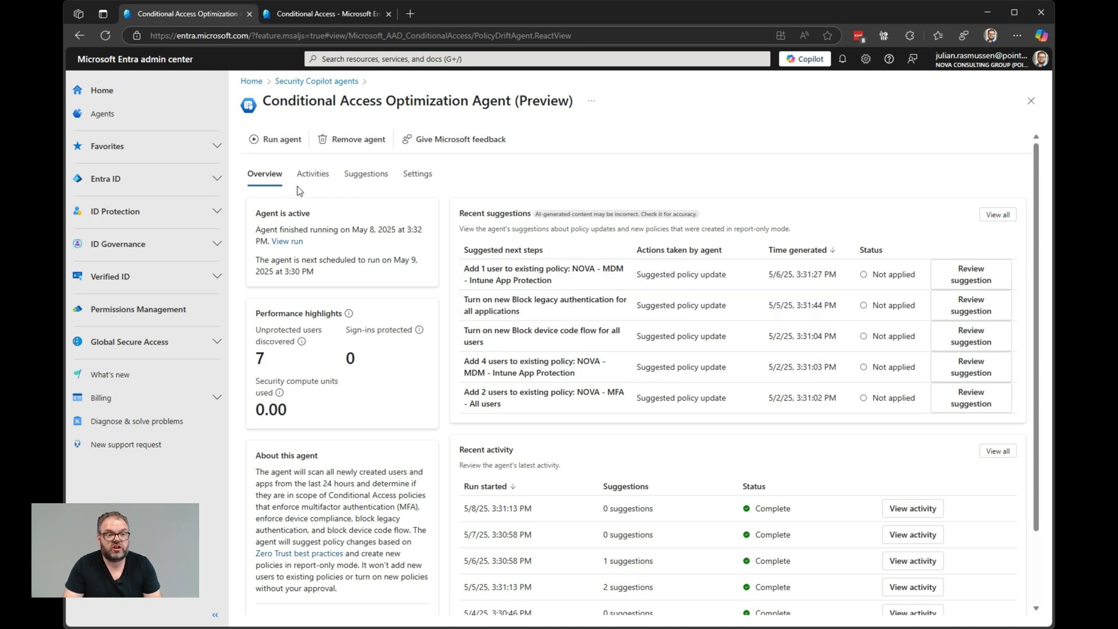
Glance at the NOVA - MFA - All users suggestion, then open the Block device code flow suggestion.
left_click(372, 177)
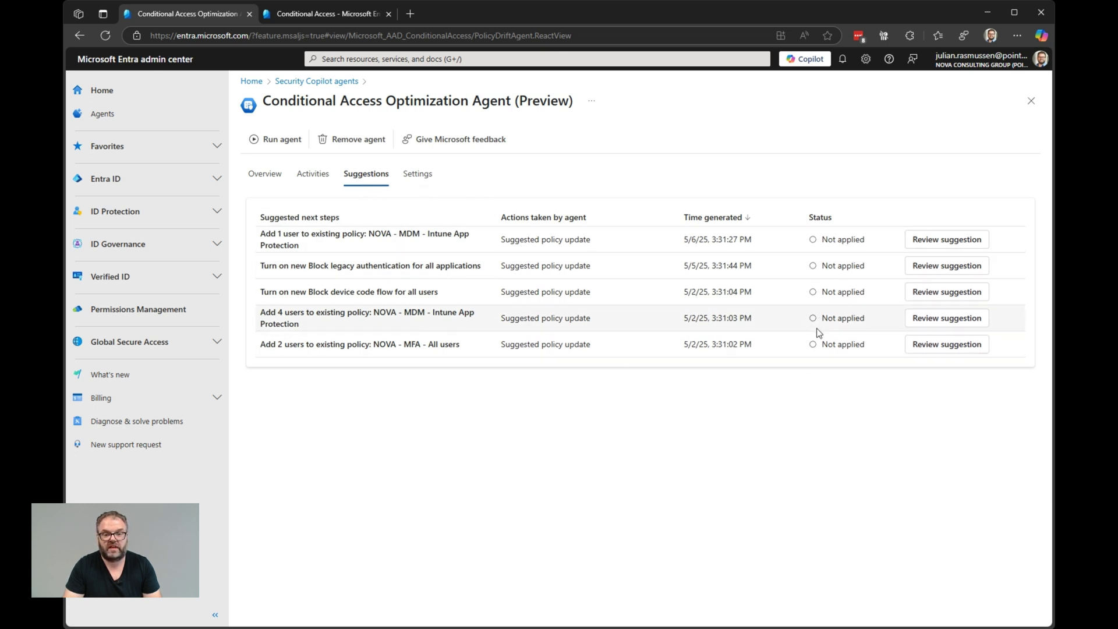
left_click(945, 347)
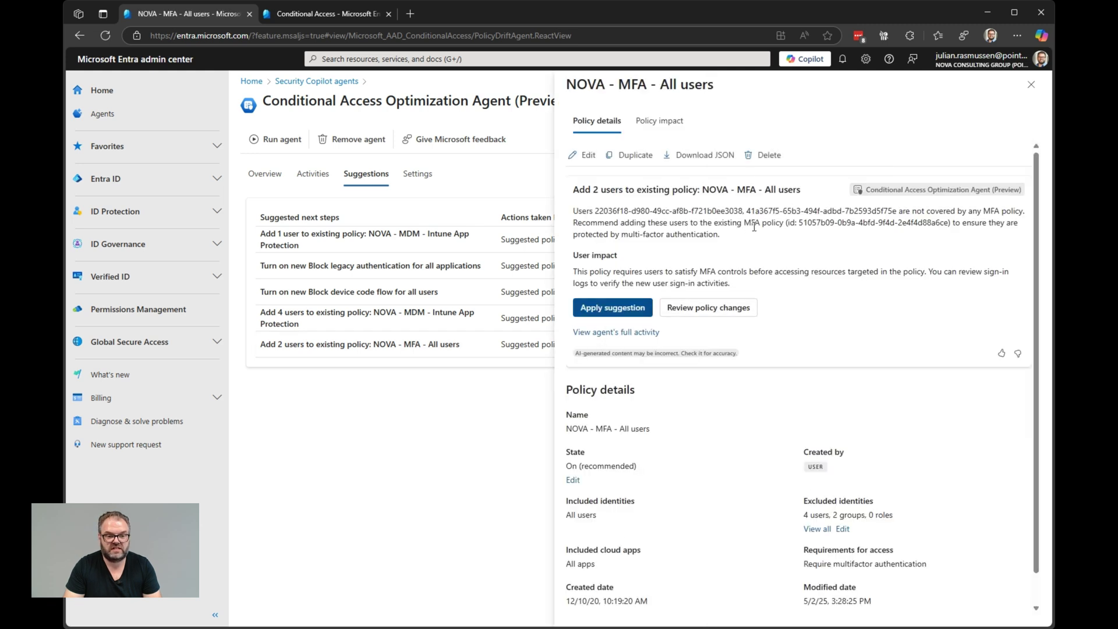
left_click(1030, 85)
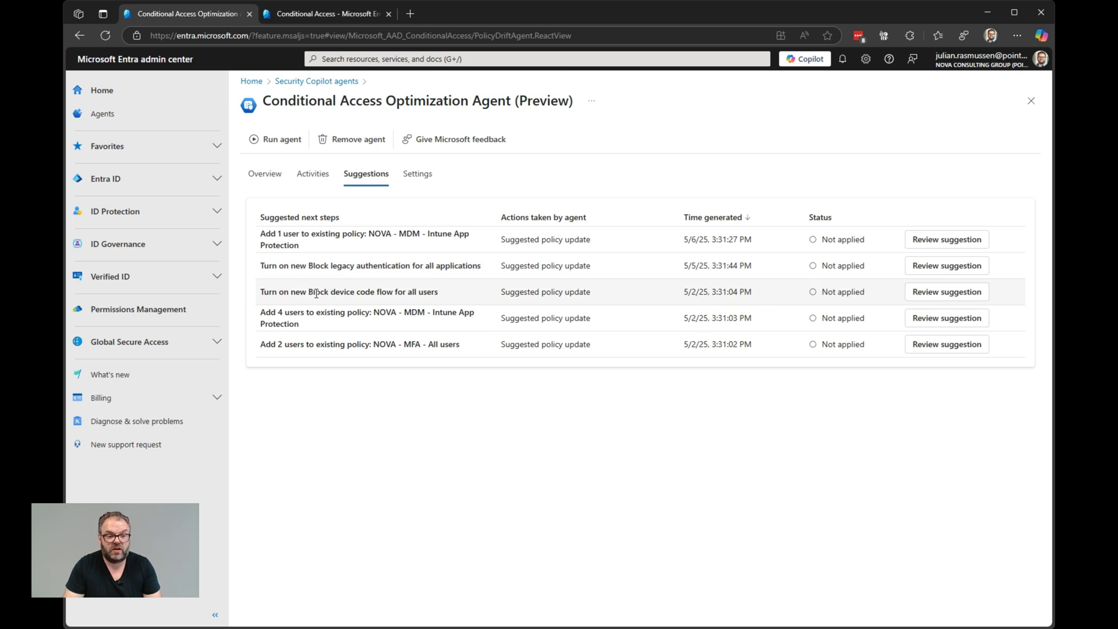
left_click(932, 292)
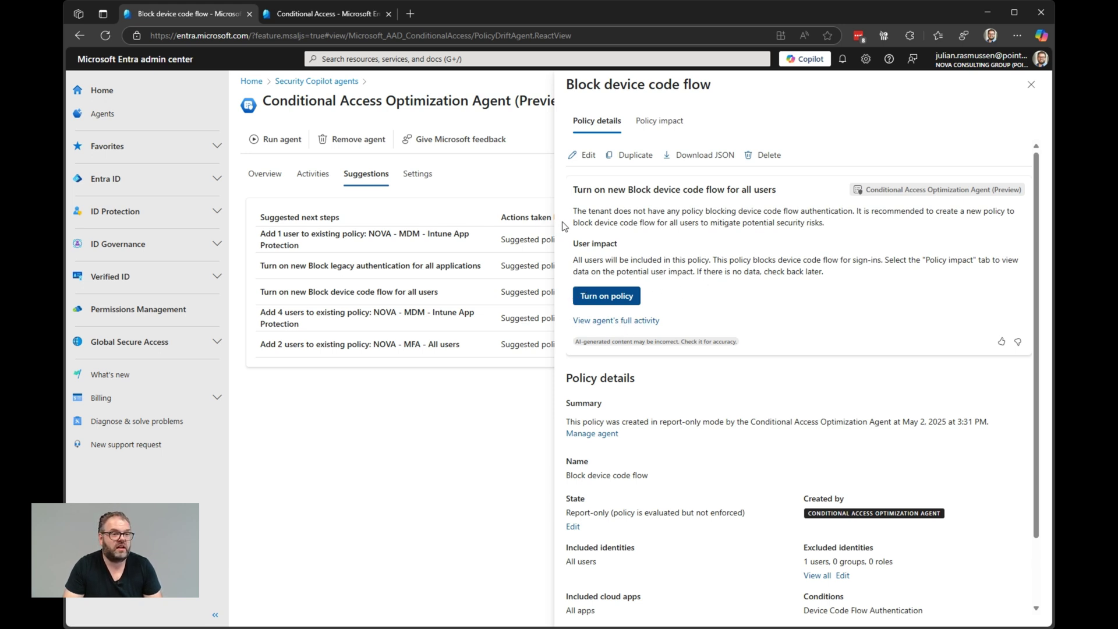
In the Conditional Access policies list, inspect NOVA - MFA - All users details and its policy impact.
left_click(308, 18)
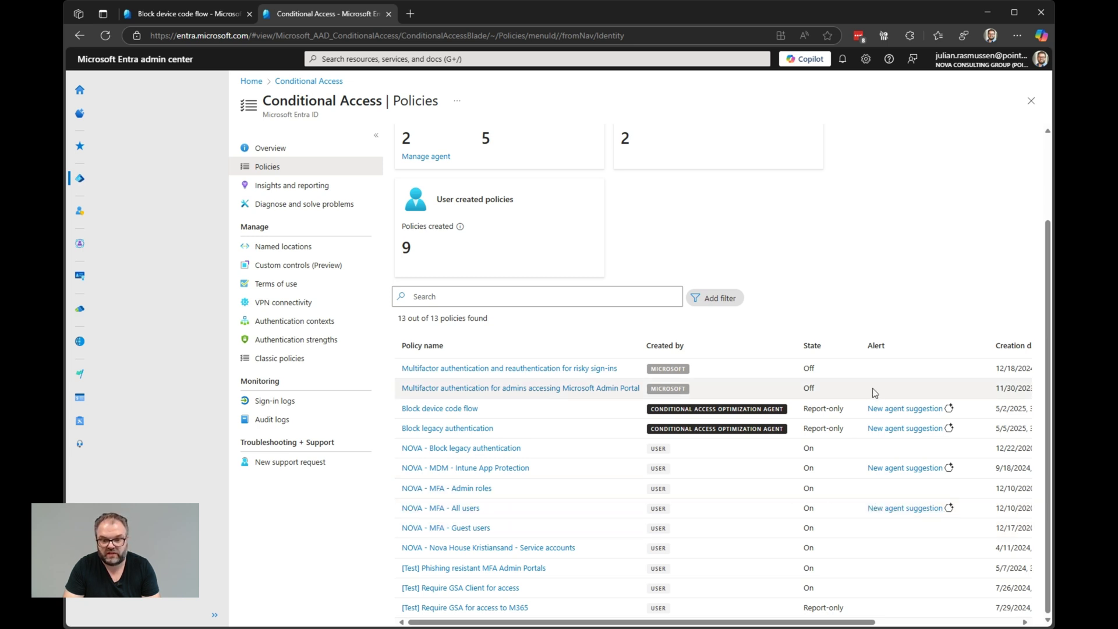
left_click(903, 508)
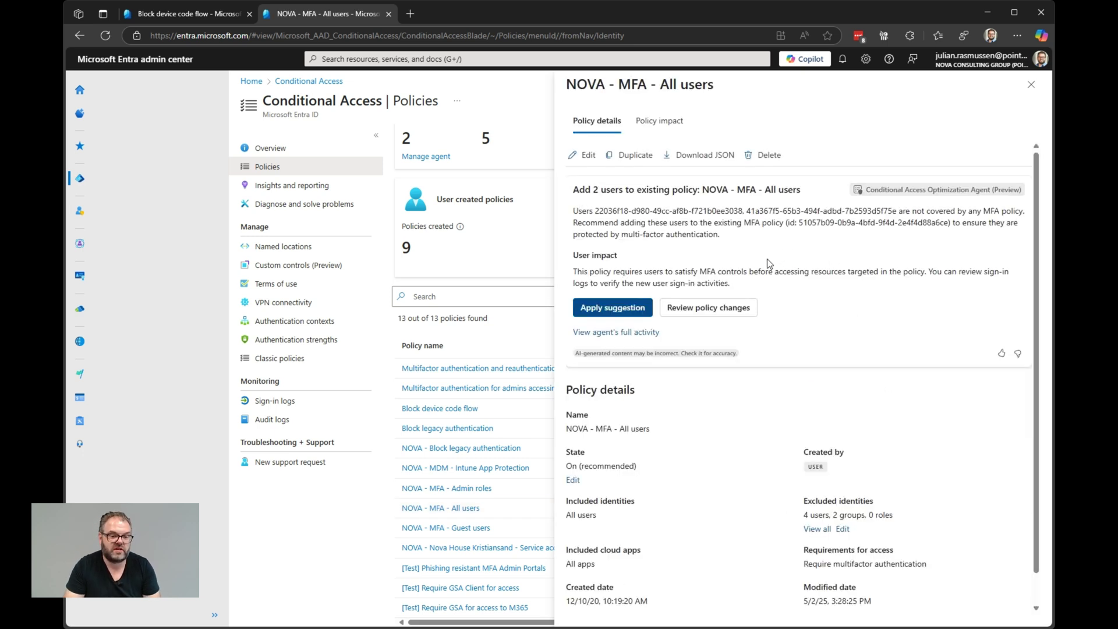
scroll(753, 448, "down", 1)
scroll(752, 431, "up", 1)
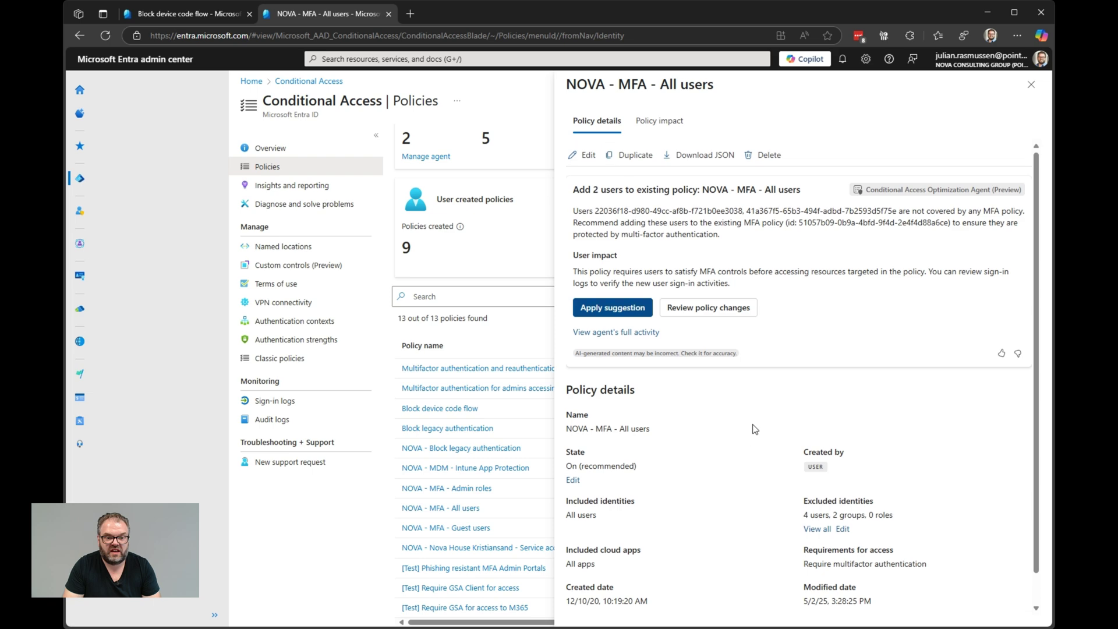
left_click(649, 122)
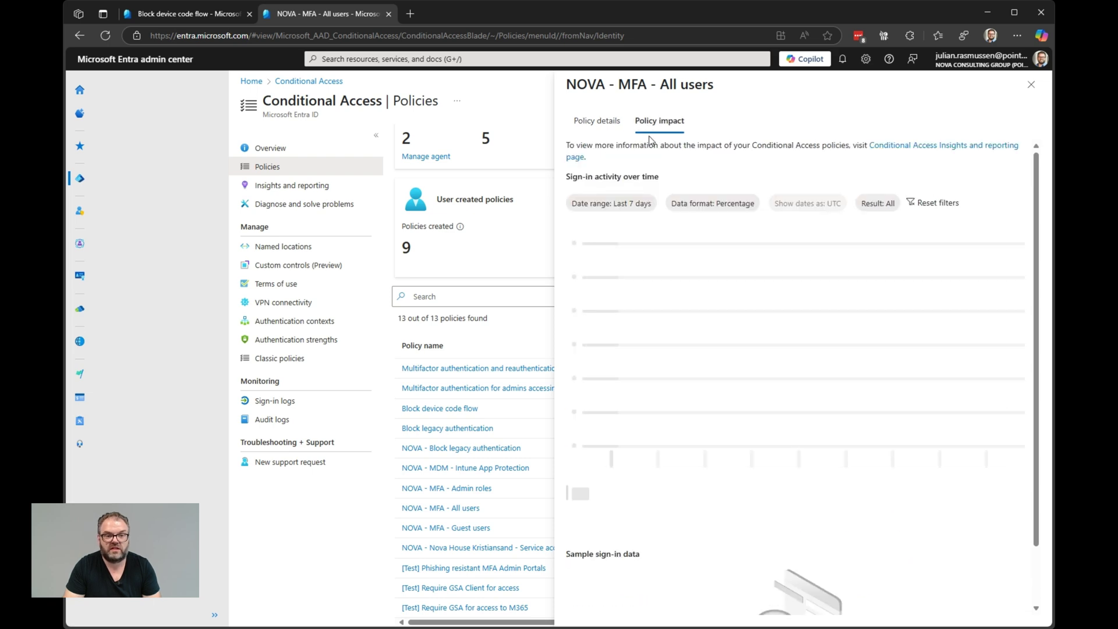
left_click(595, 123)
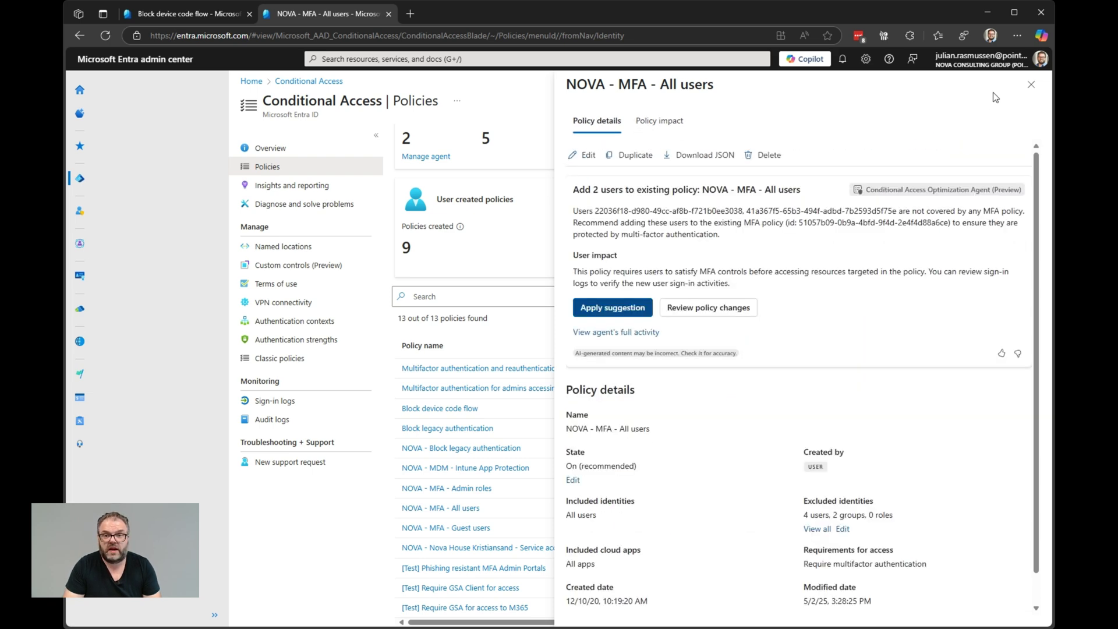
left_click(1031, 85)
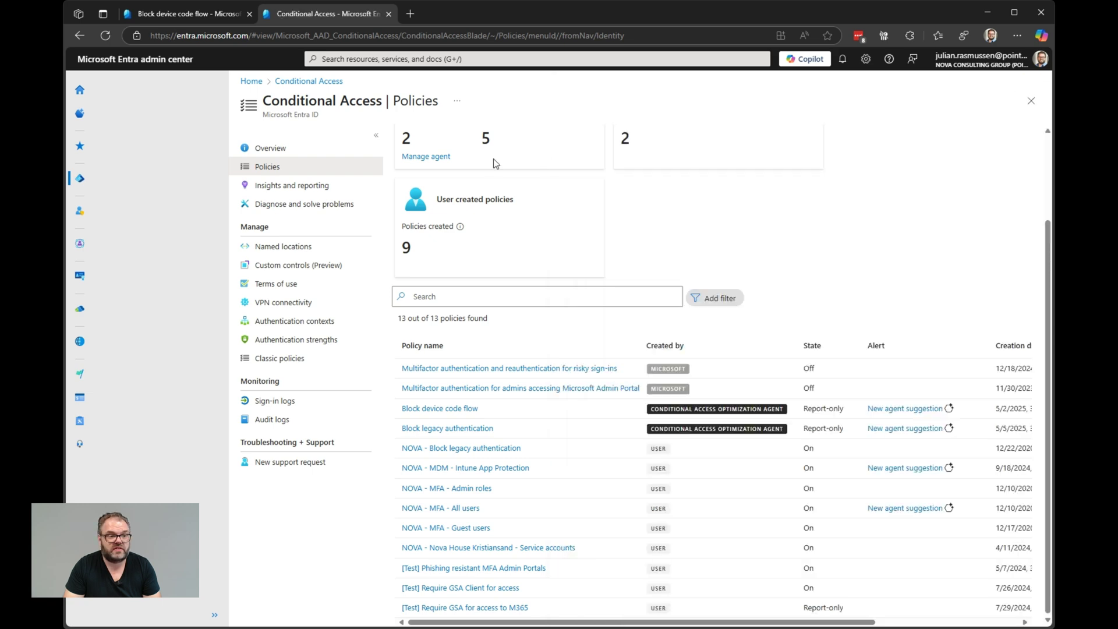
Back on the agent, close Block device code flow and view the 5/2/25 run's activity map.
left_click(191, 16)
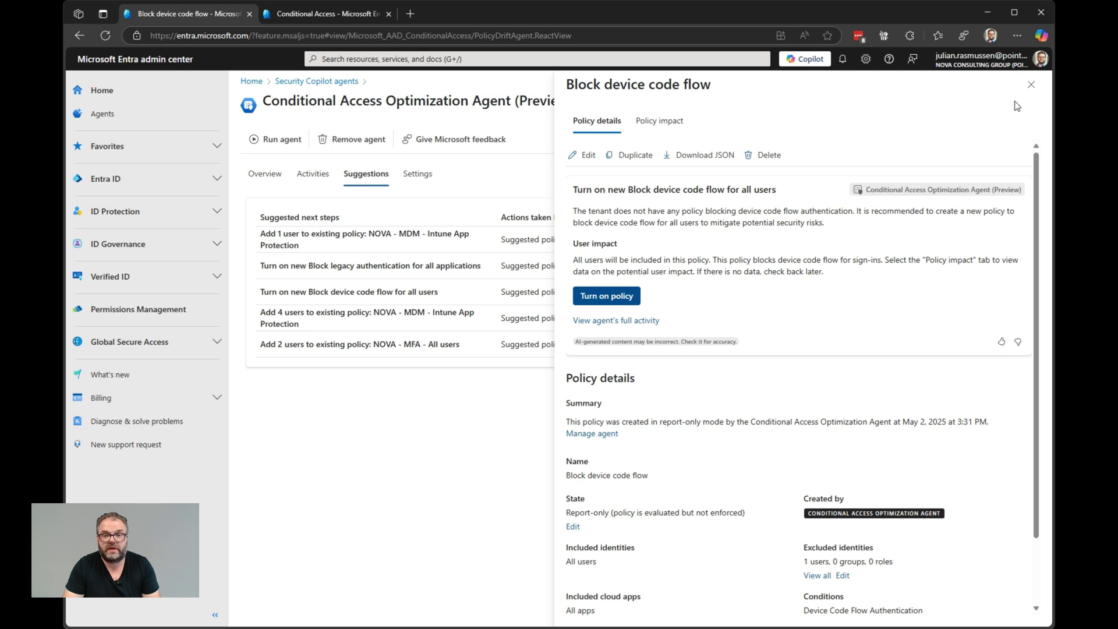
left_click(1031, 84)
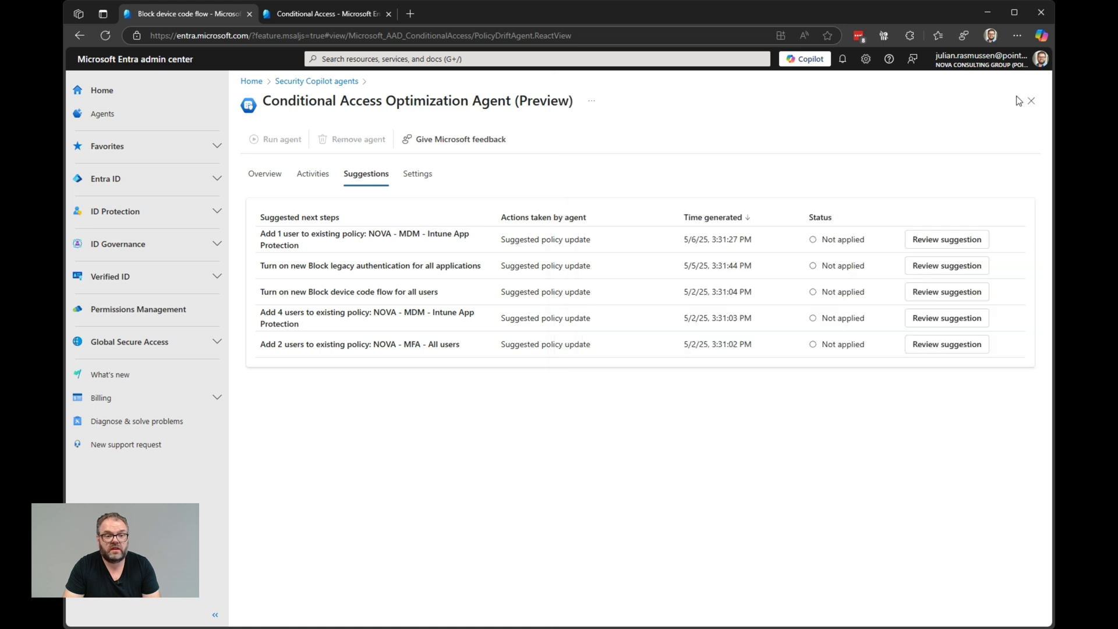
left_click(311, 182)
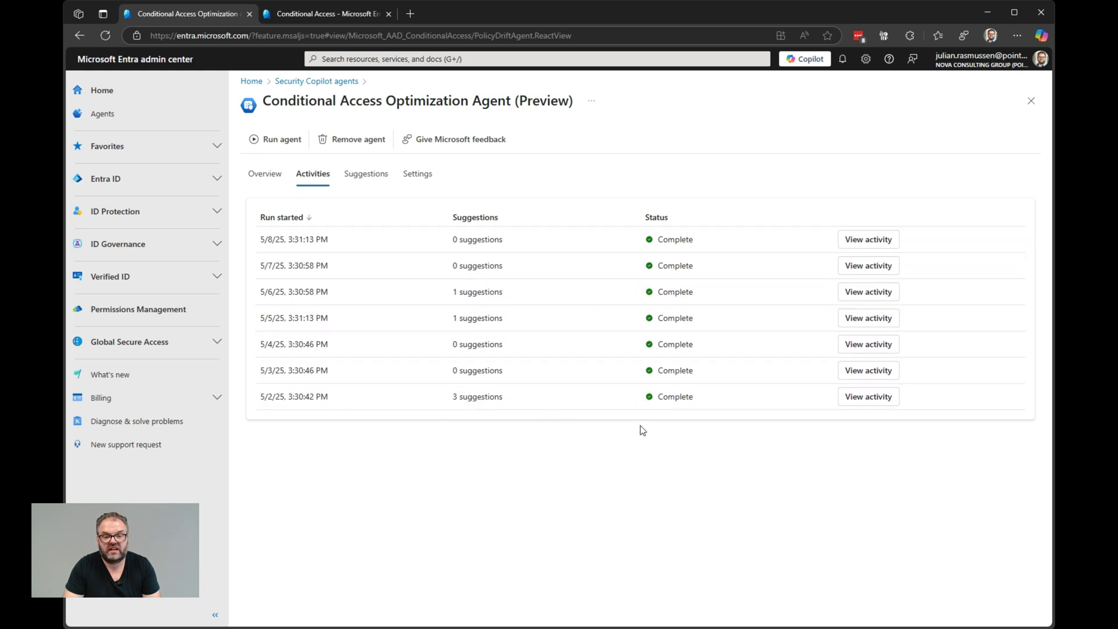
left_click(853, 402)
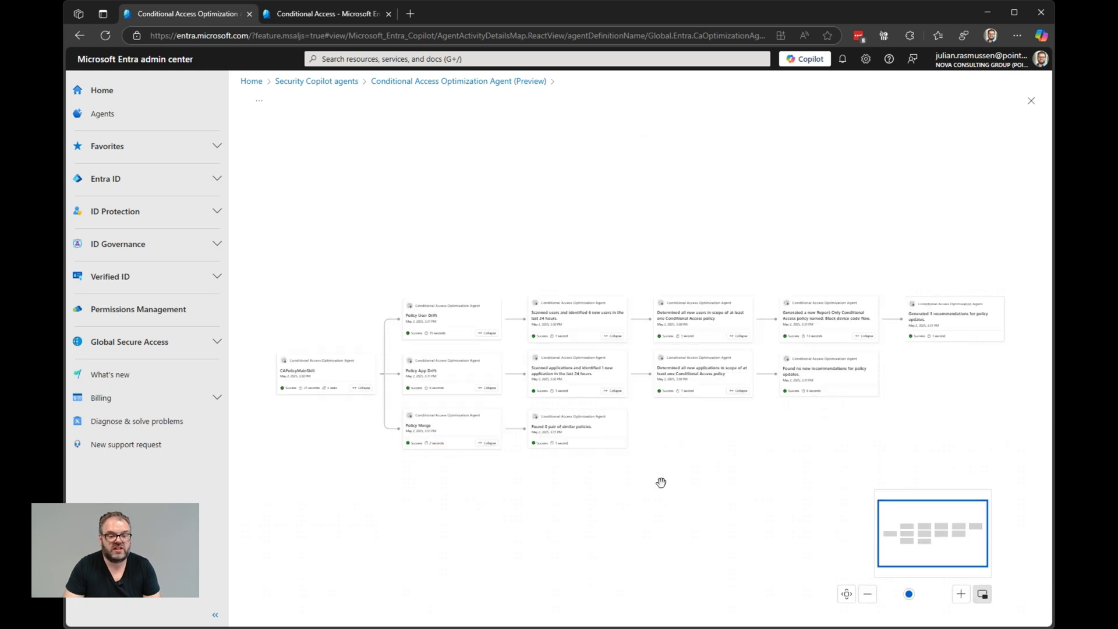
Zoom and pan through the activity map to the final recommendation, then show the agent's settings.
left_click(961, 594)
left_click_drag(526, 427, 782, 438)
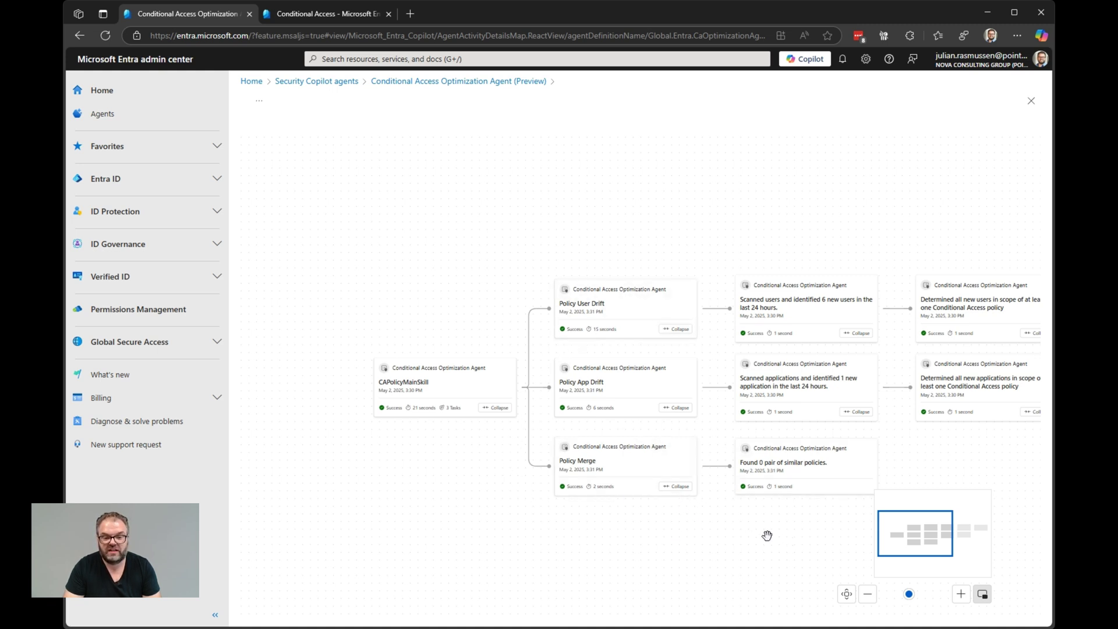
left_click_drag(796, 512, 711, 511)
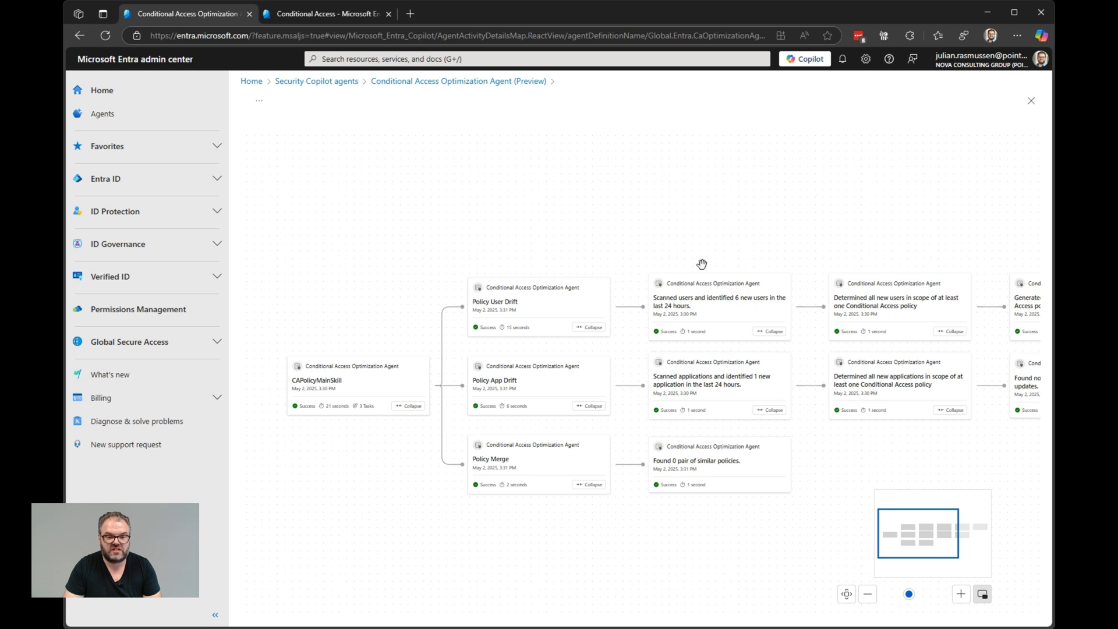
left_click_drag(948, 434, 680, 443)
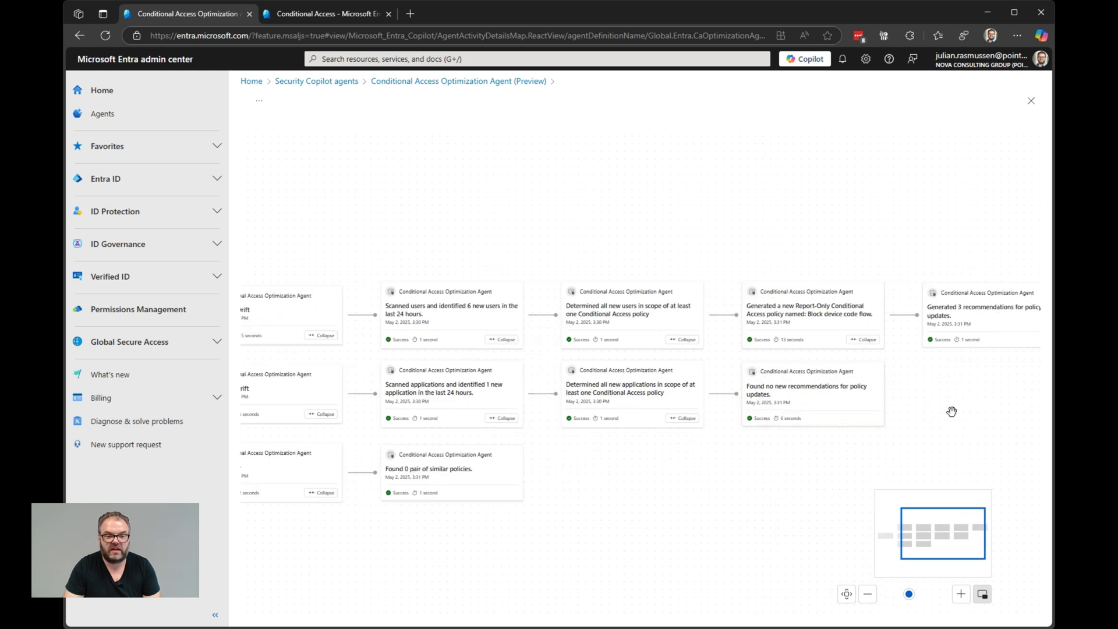
left_click_drag(951, 409, 866, 402)
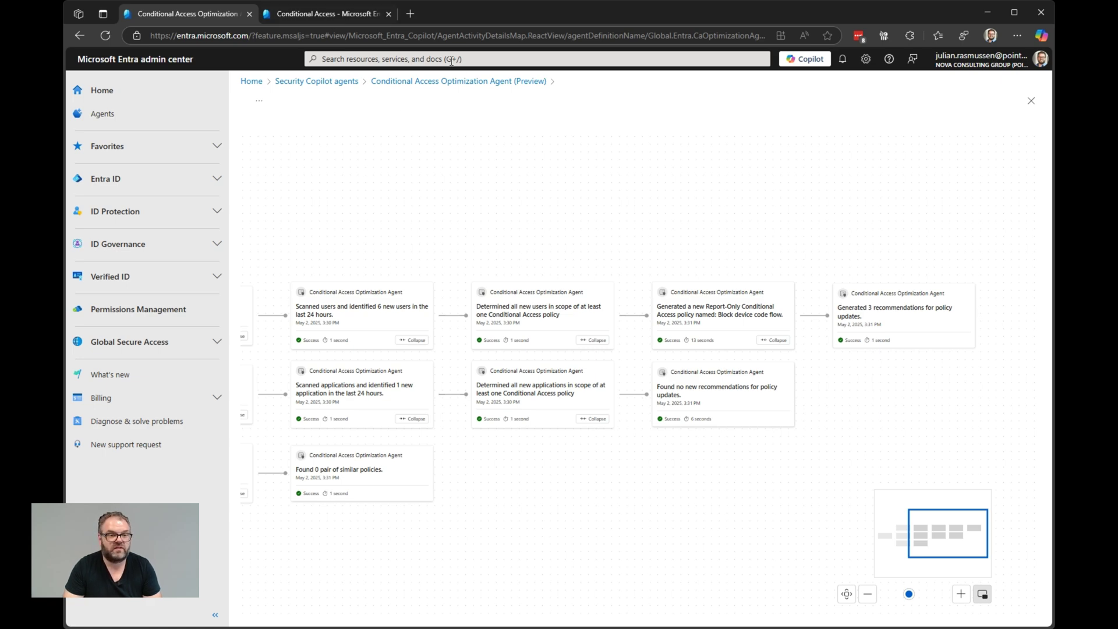
left_click(469, 82)
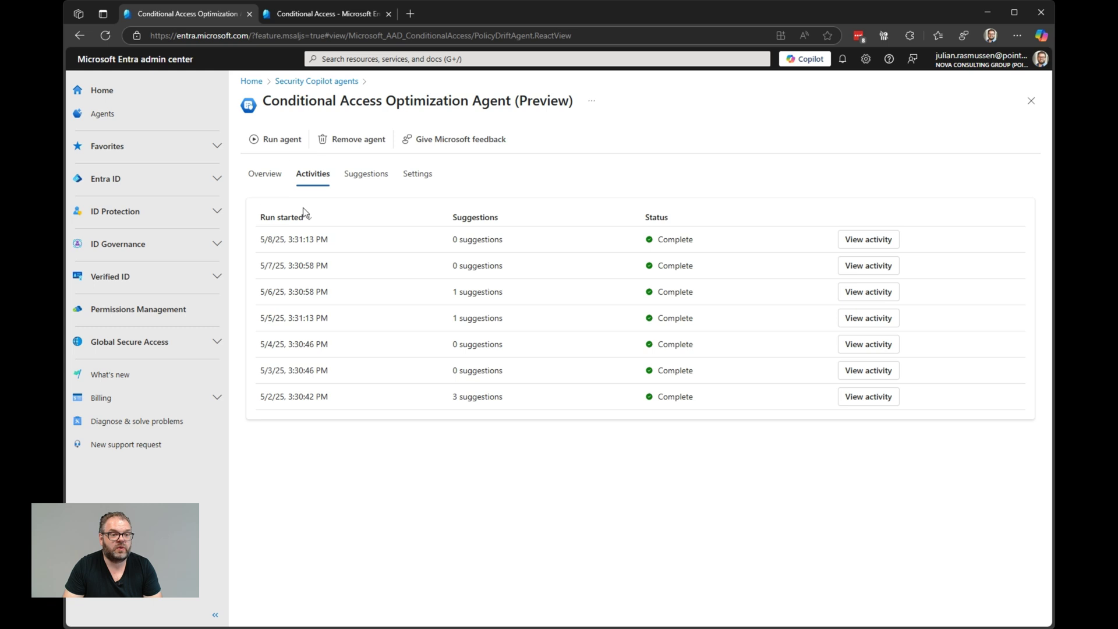
left_click(415, 176)
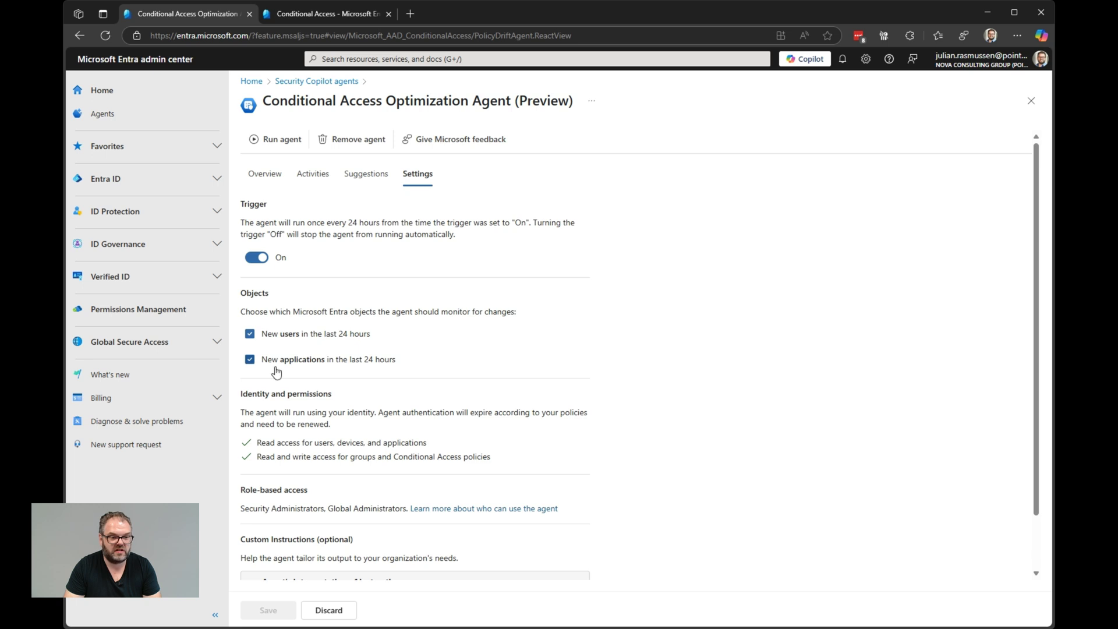
Scroll to Custom Instructions and highlight the excluded group NOVA-CA-BTG-Exclude.
scroll(361, 352, "down", 1)
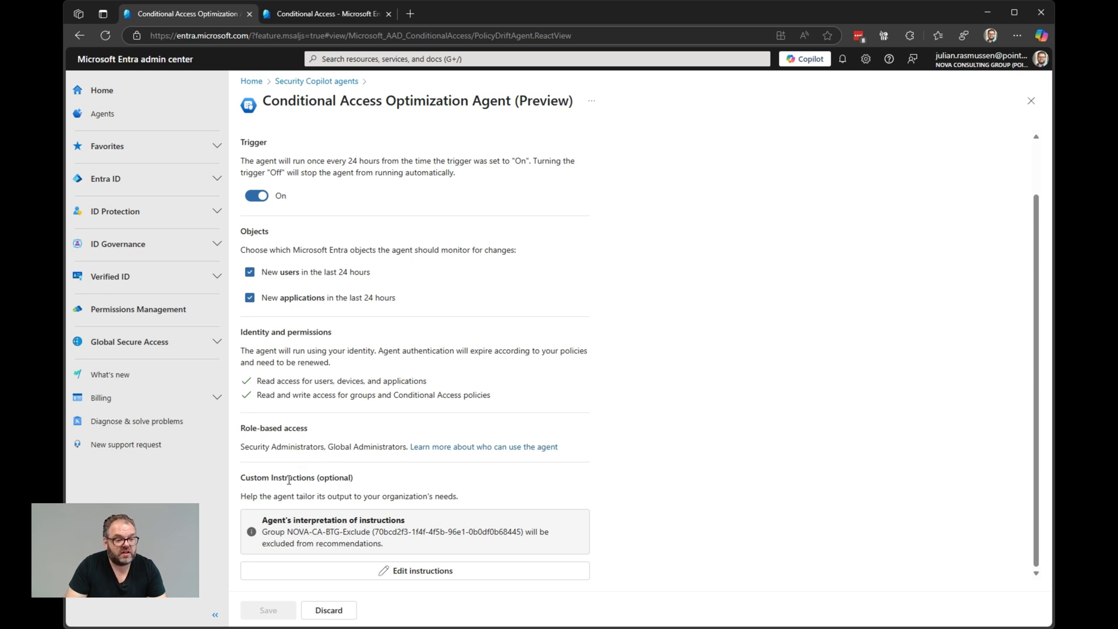
left_click_drag(244, 477, 322, 476)
left_click(322, 476)
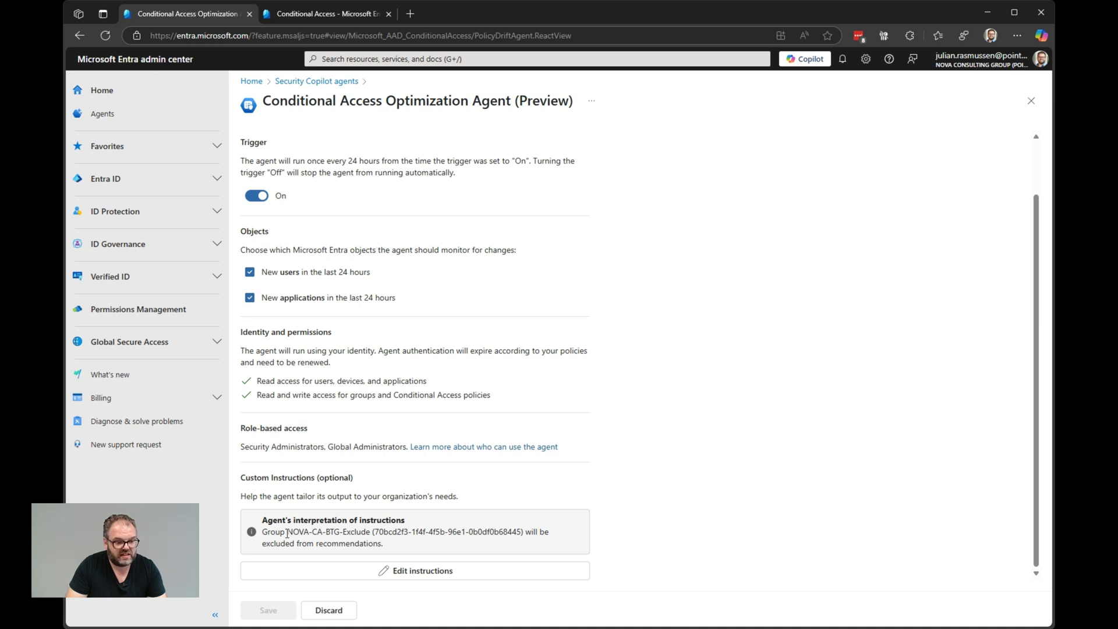
left_click_drag(288, 533, 357, 532)
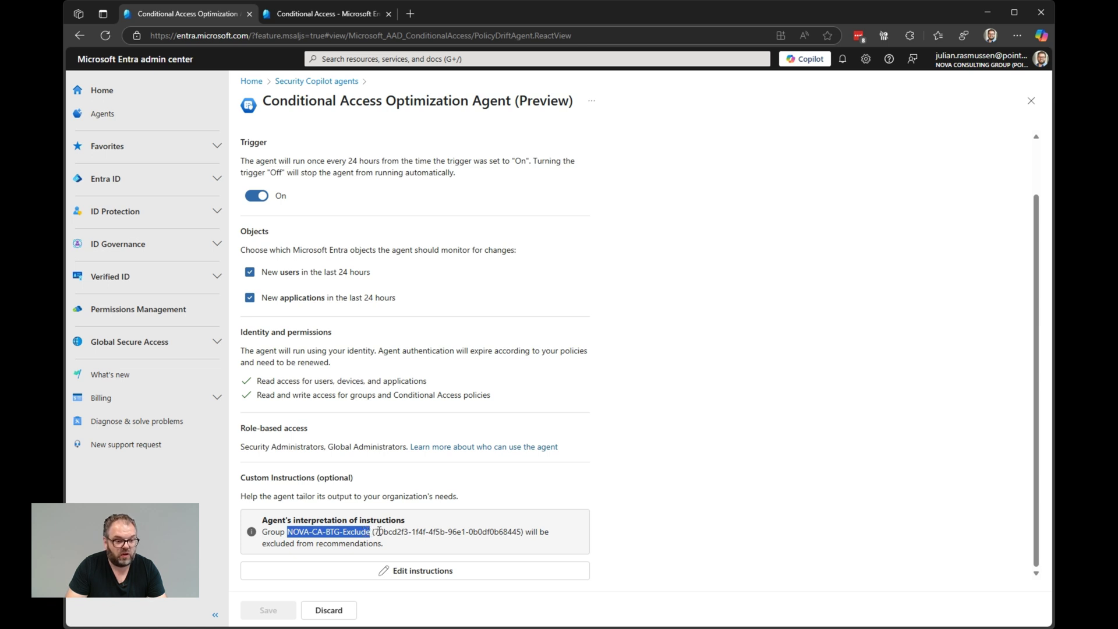
left_click(383, 527)
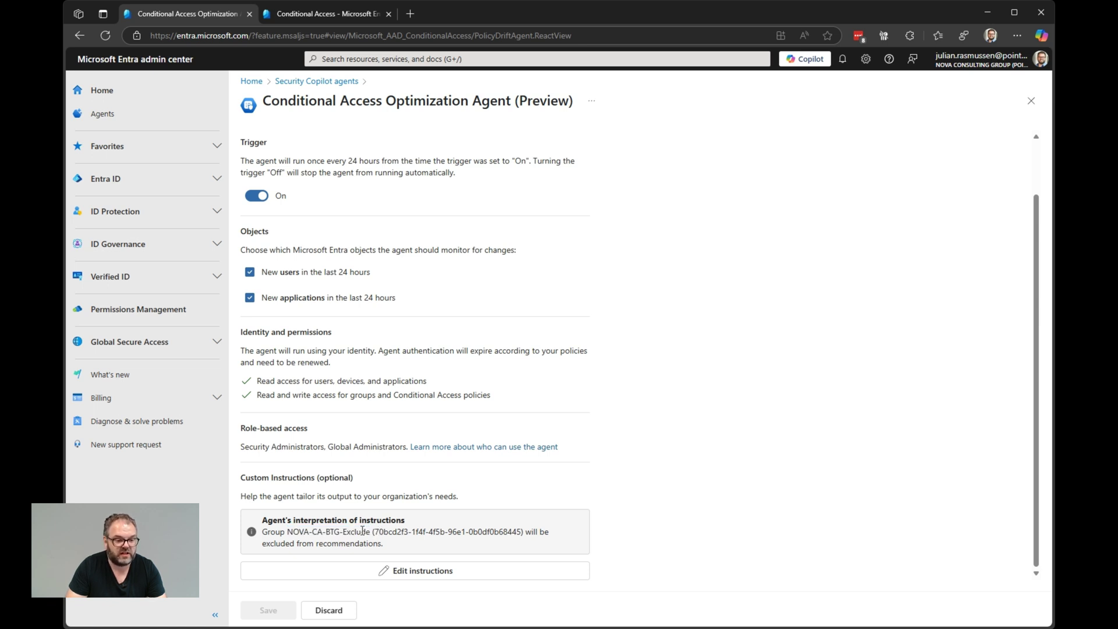
mouse_move(373, 532)
left_mouse_down()
mouse_move(289, 533)
mouse_move(364, 532)
left_mouse_up()
left_click(287, 527)
left_click(364, 533)
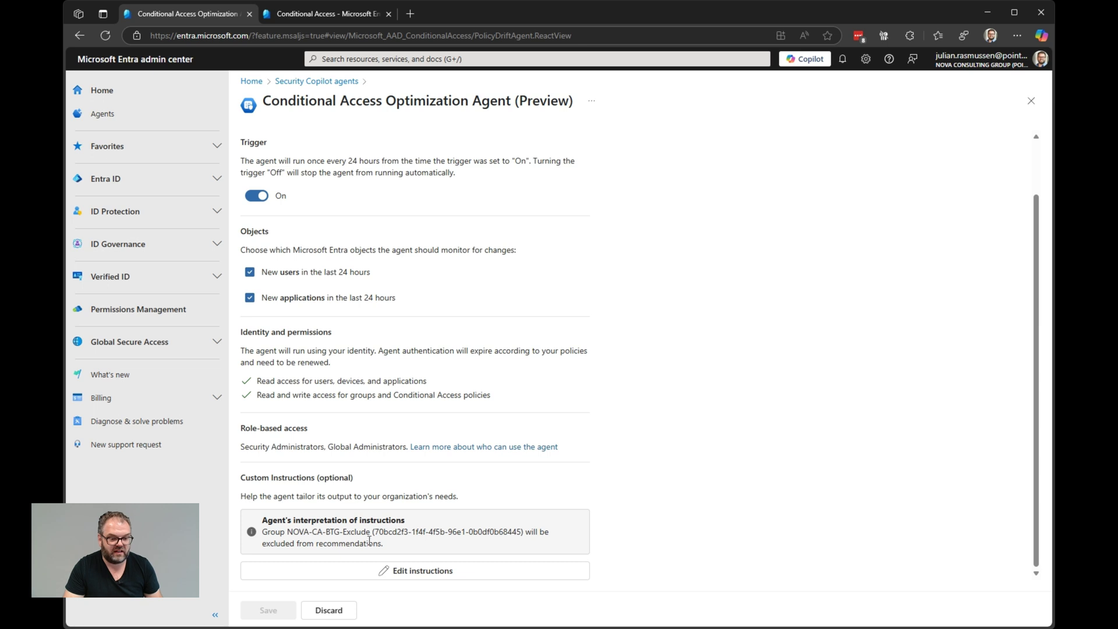
Check the group name in the custom instructions editor and cancel without changes.
left_click(410, 573)
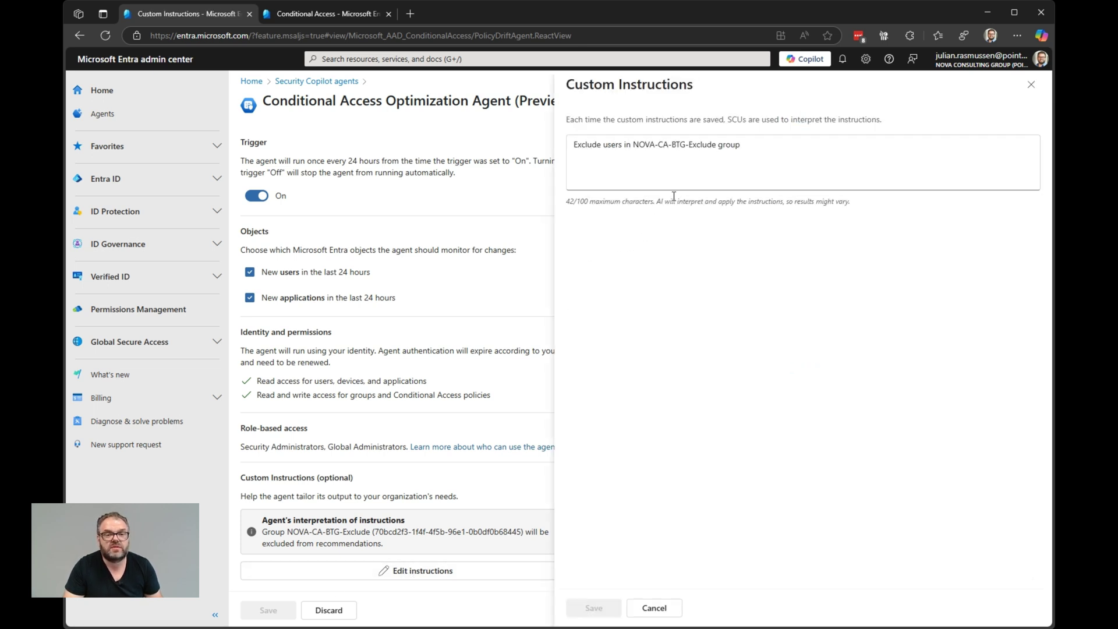
left_click(648, 177)
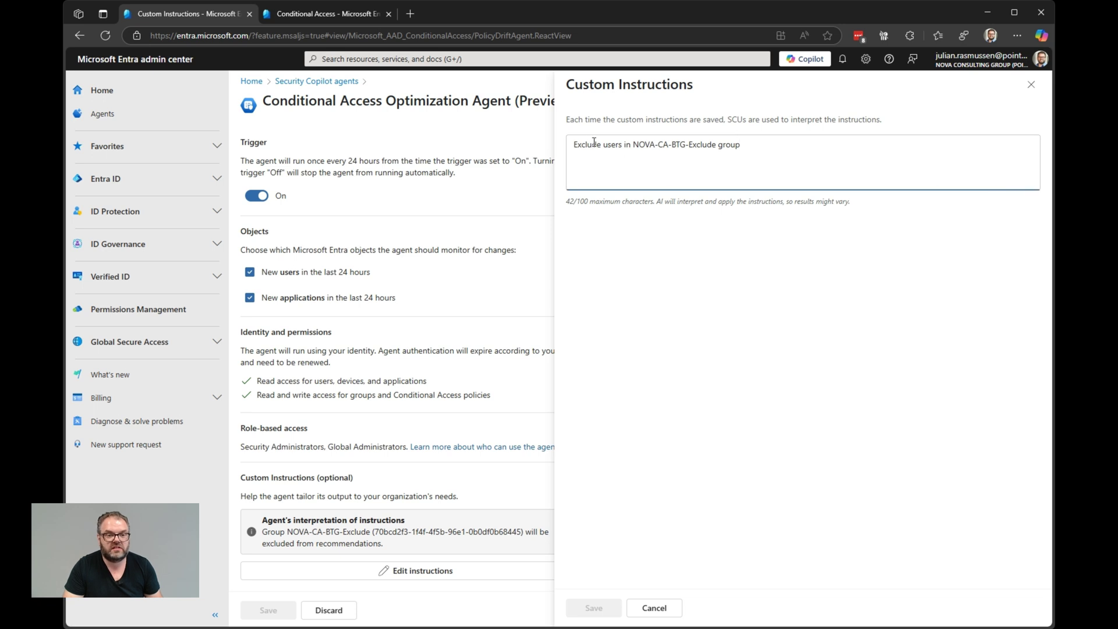
left_click_drag(632, 147, 710, 145)
left_click(707, 145)
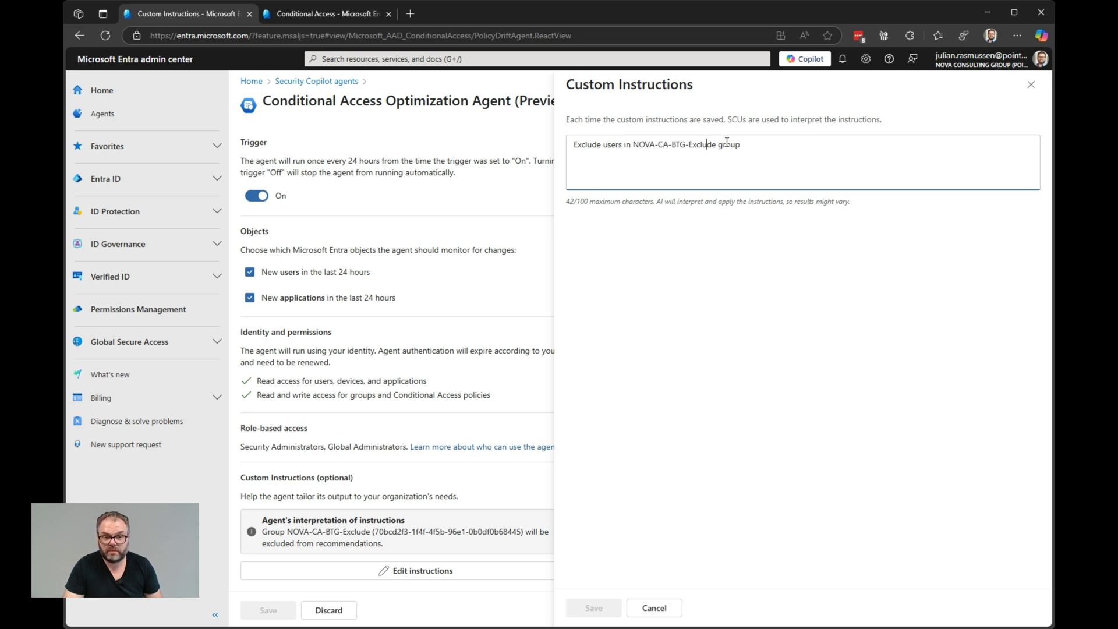
left_click(655, 609)
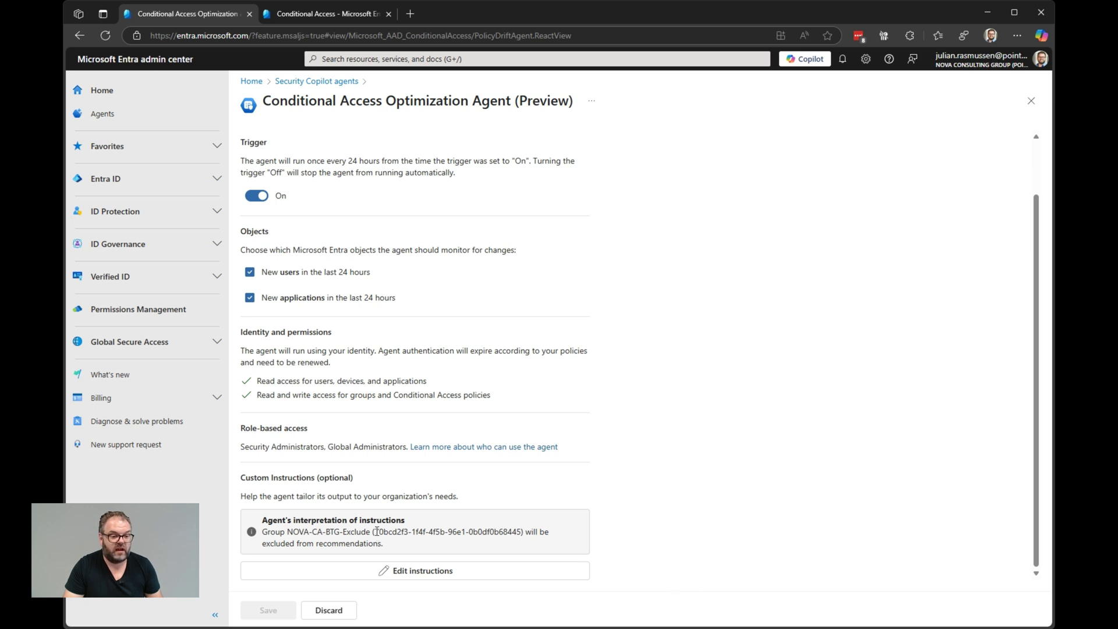
Highlight the group's ID and the roles allowed access: Security Administrators and Global Administrators.
left_click_drag(377, 531, 519, 529)
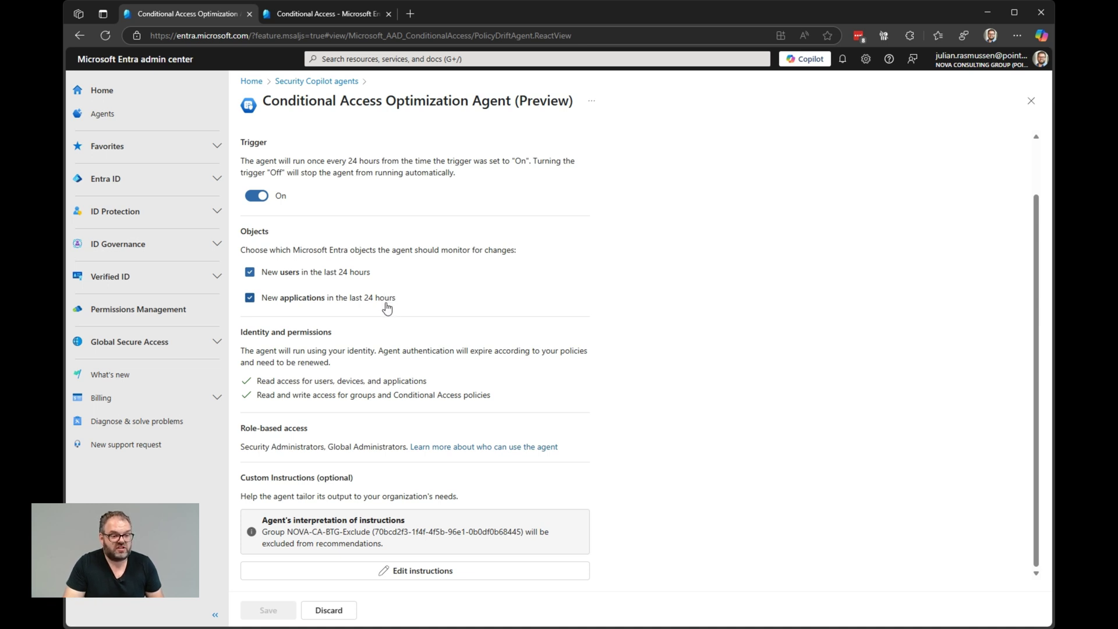
left_click_drag(322, 451, 403, 446)
left_click(257, 447)
left_click(241, 446)
left_click(402, 444)
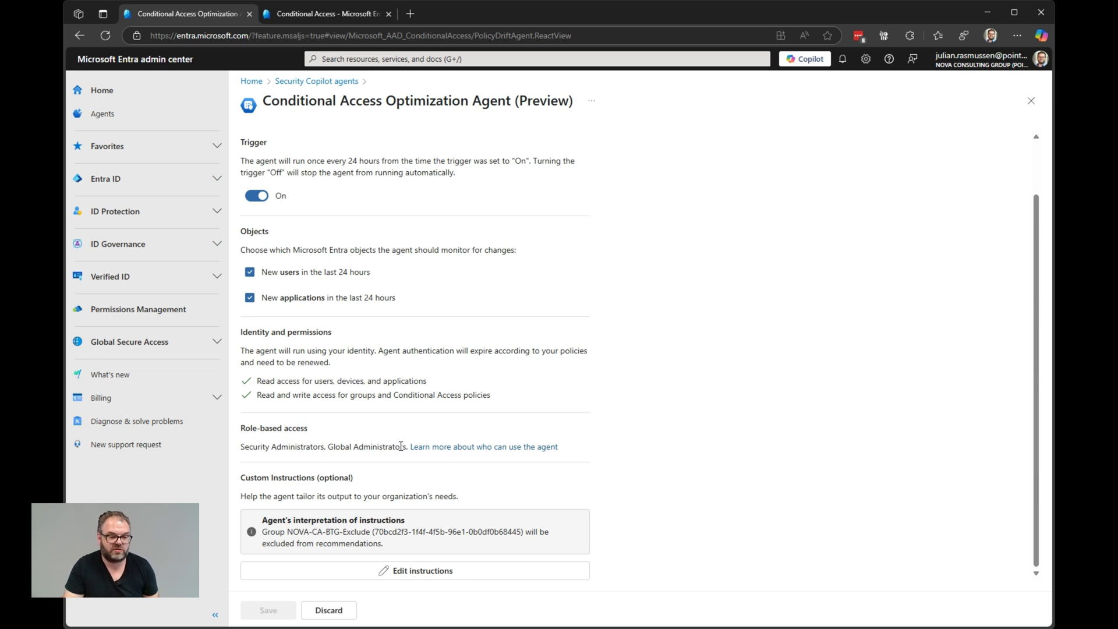
From the agents list, remove the Conditional Access Optimization Agent and confirm the removal.
left_click(309, 82)
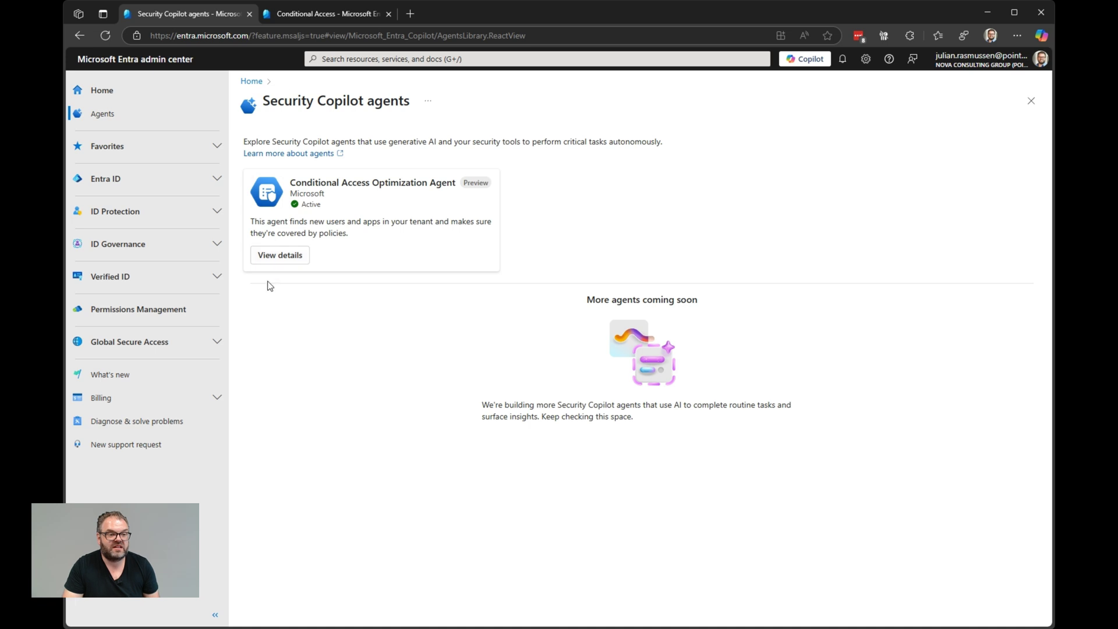
left_click(274, 256)
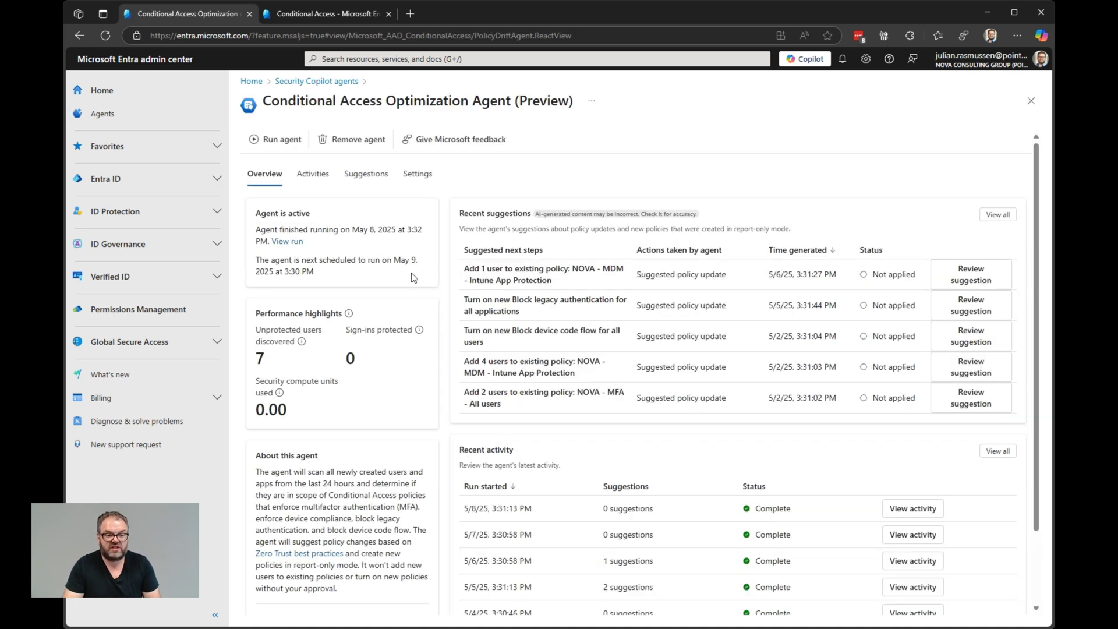
scroll(582, 332, "down", 2)
scroll(499, 464, "up", 2)
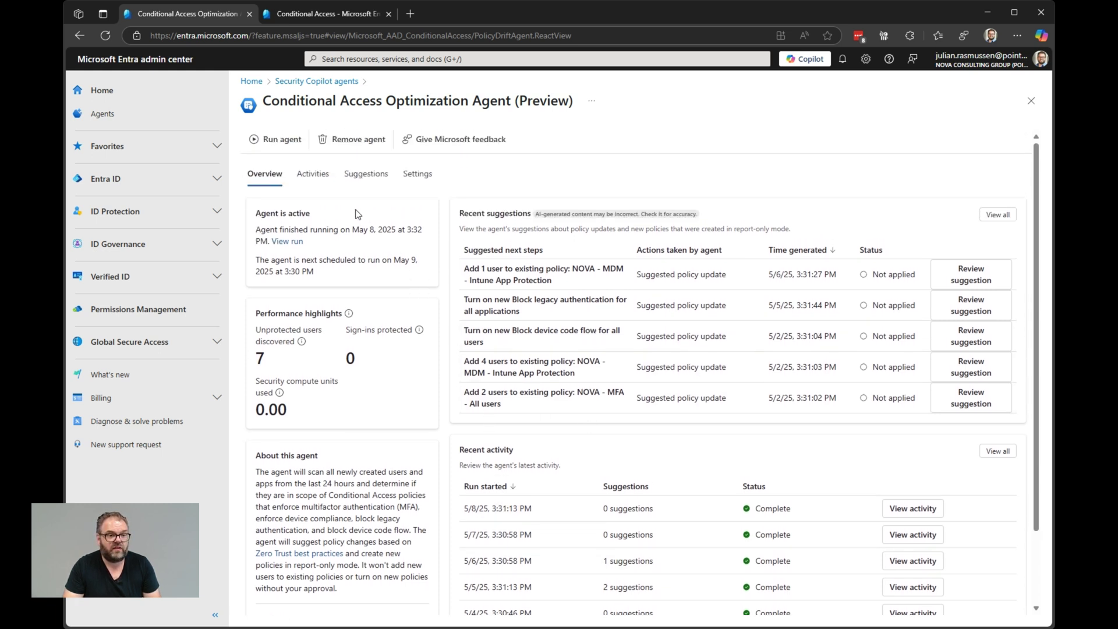
left_click(347, 144)
left_click(660, 426)
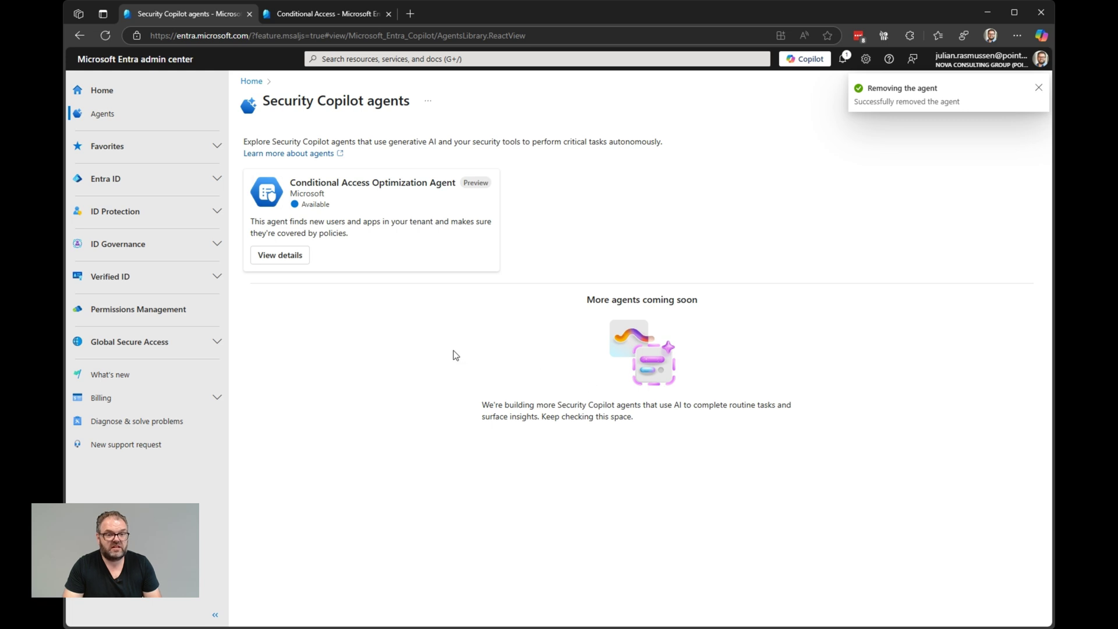
left_click(125, 115)
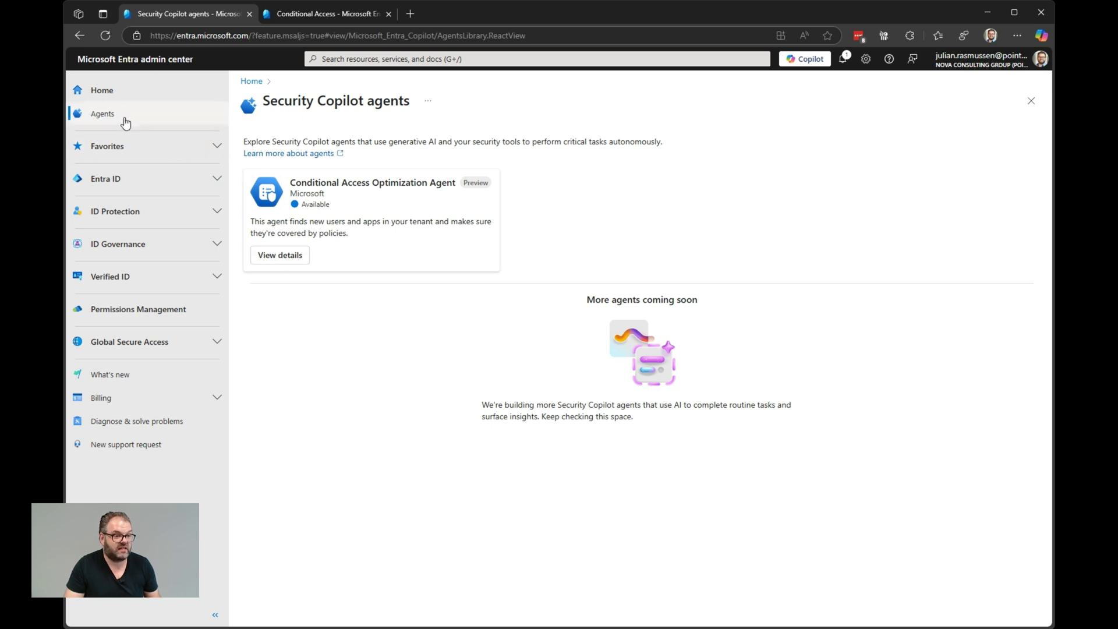
Open the agent's details, note the preview notice, and start the Conditional Access Optimization Agent again.
left_click(265, 256)
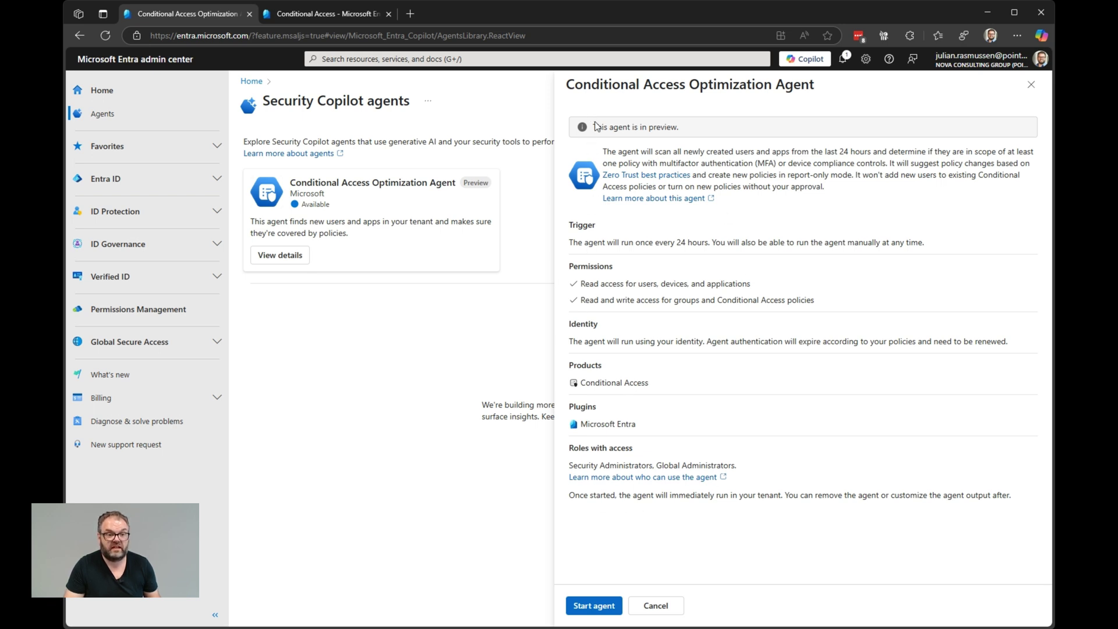
left_click_drag(593, 126, 700, 135)
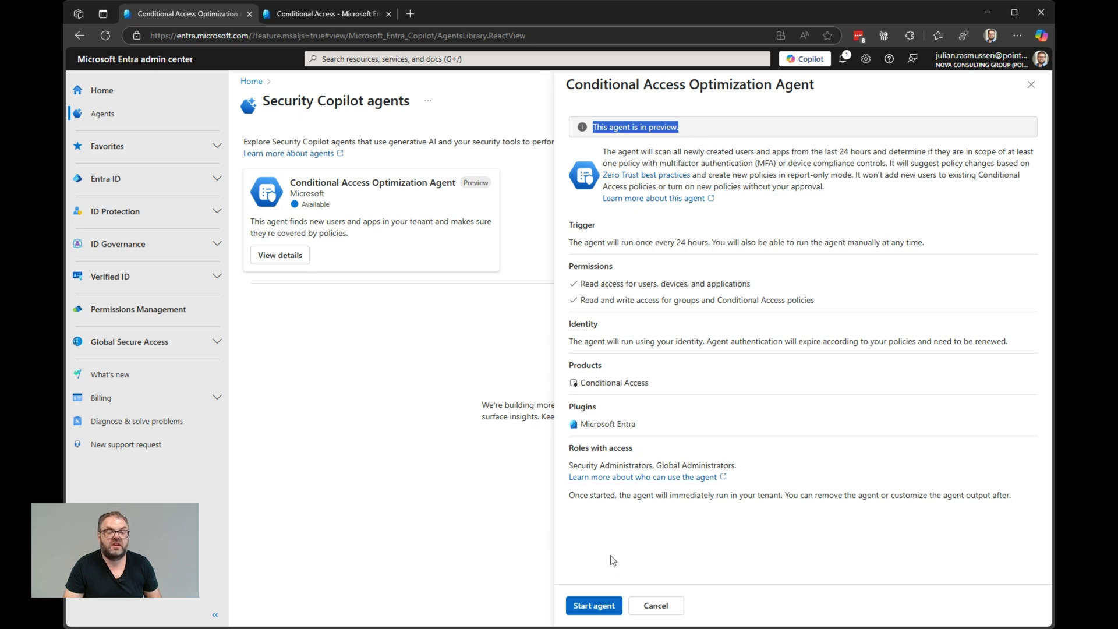
left_click(619, 571)
left_click(596, 607)
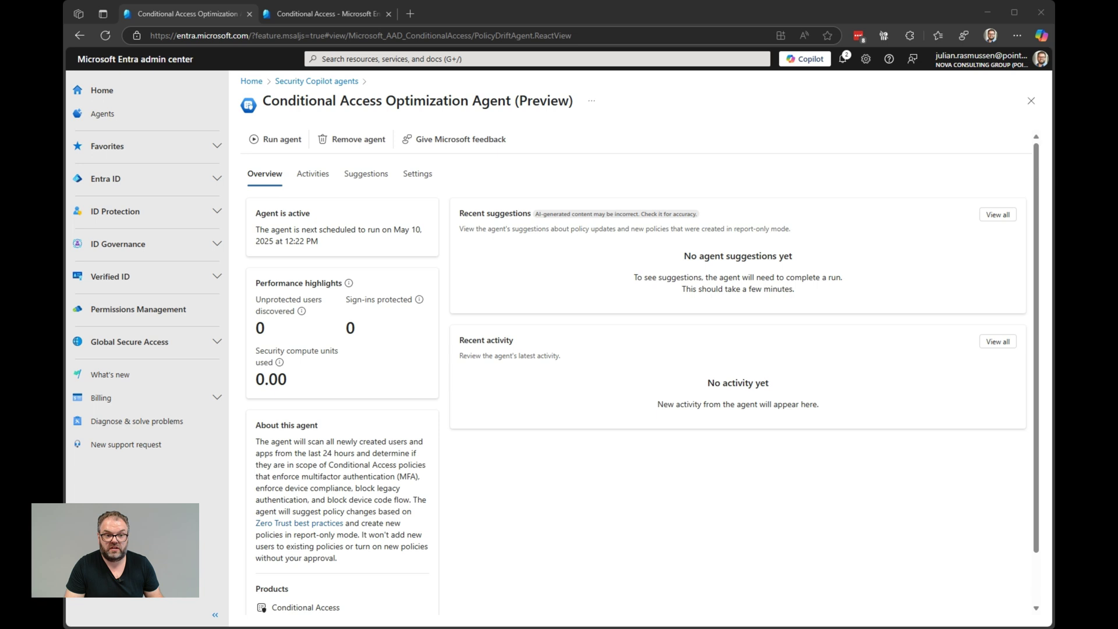
left_click(422, 178)
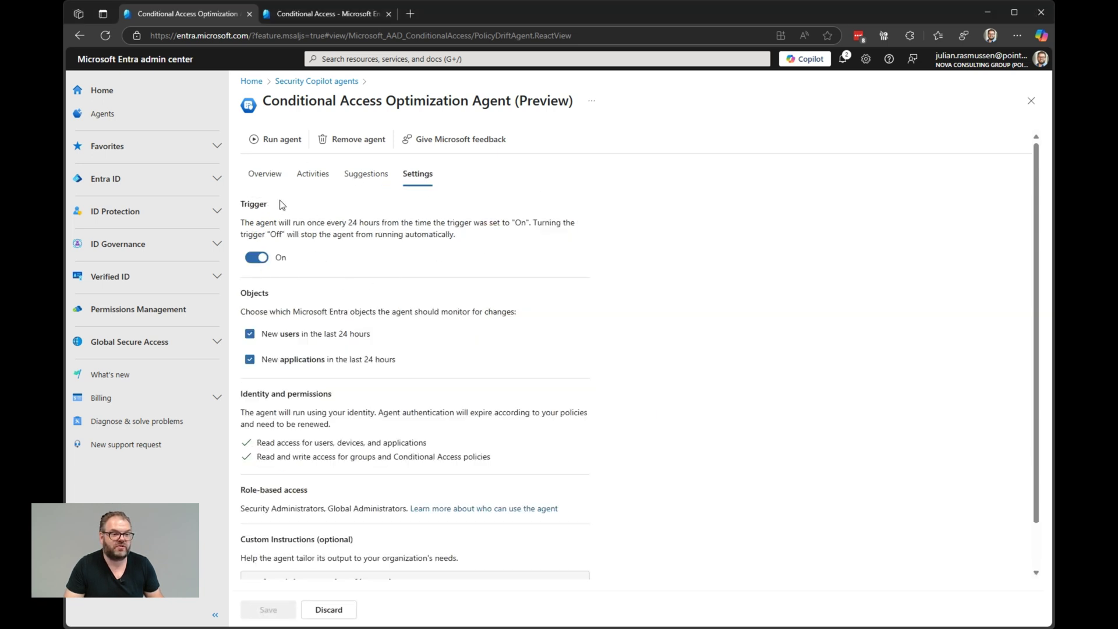
left_click(263, 176)
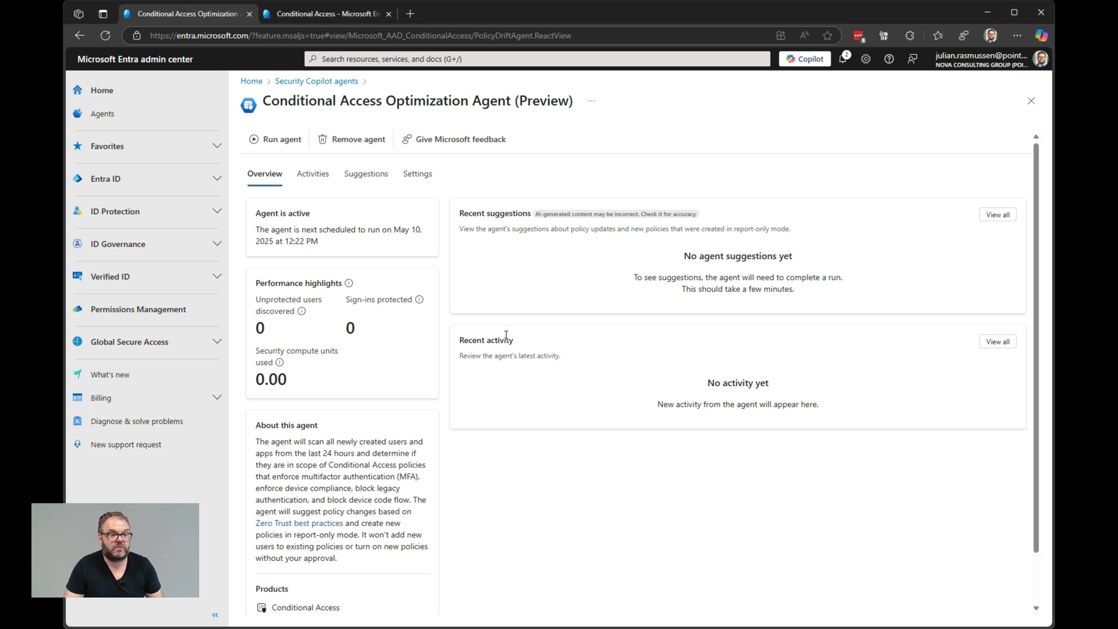
Reload the agent page to show the first run's 4 suggestions, including Block legacy authentication and Block device code flow.
scroll(512, 332, "down", 2)
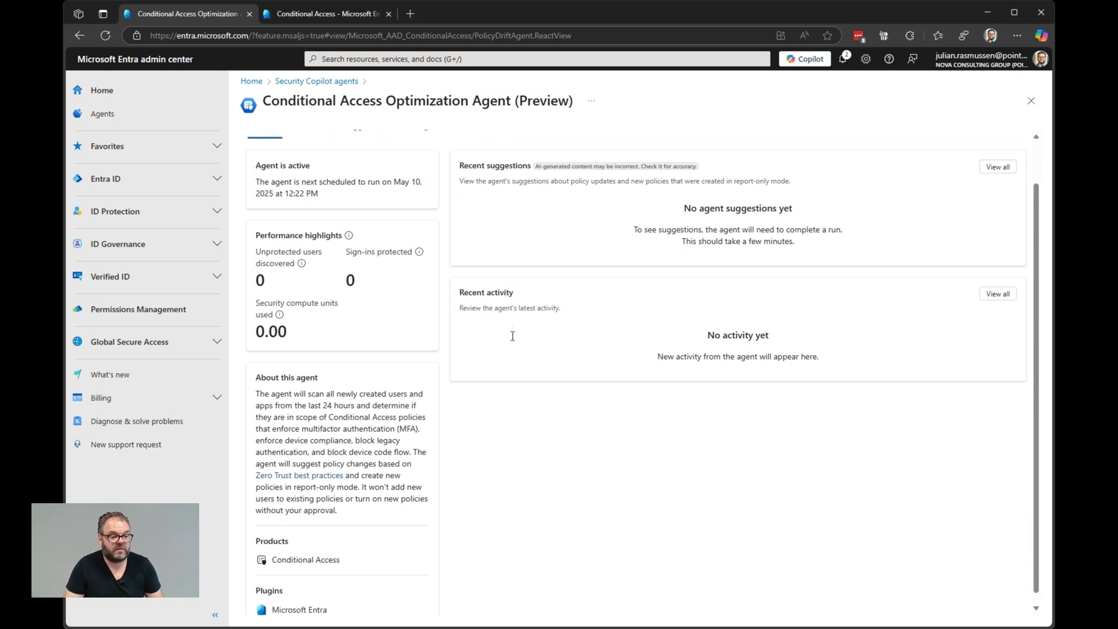
scroll(513, 332, "up", 2)
left_click(106, 34)
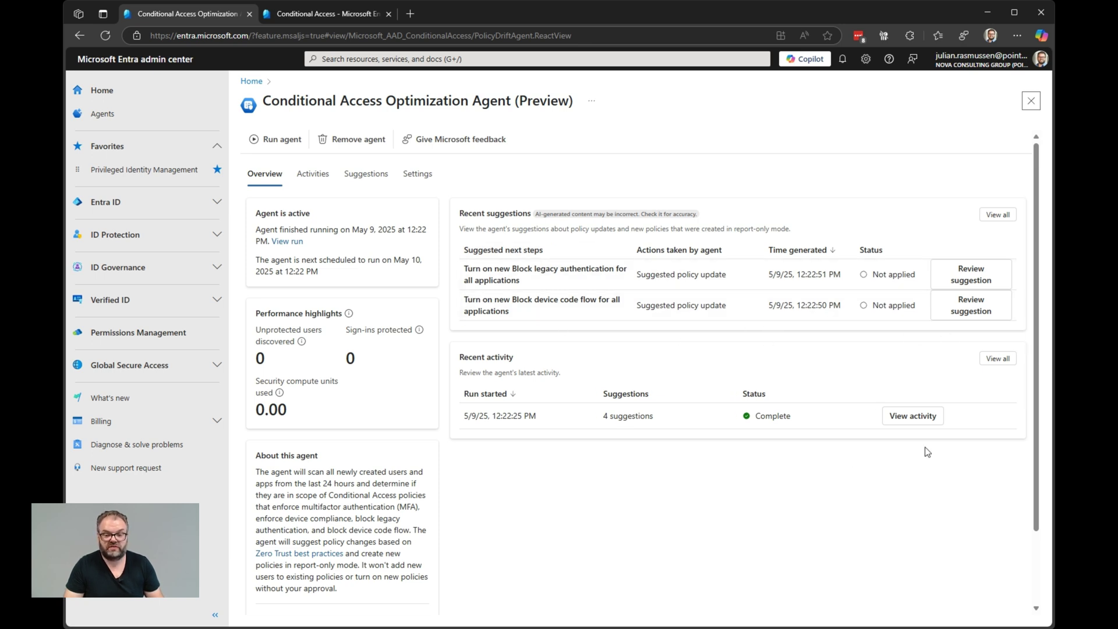
left_click(657, 378)
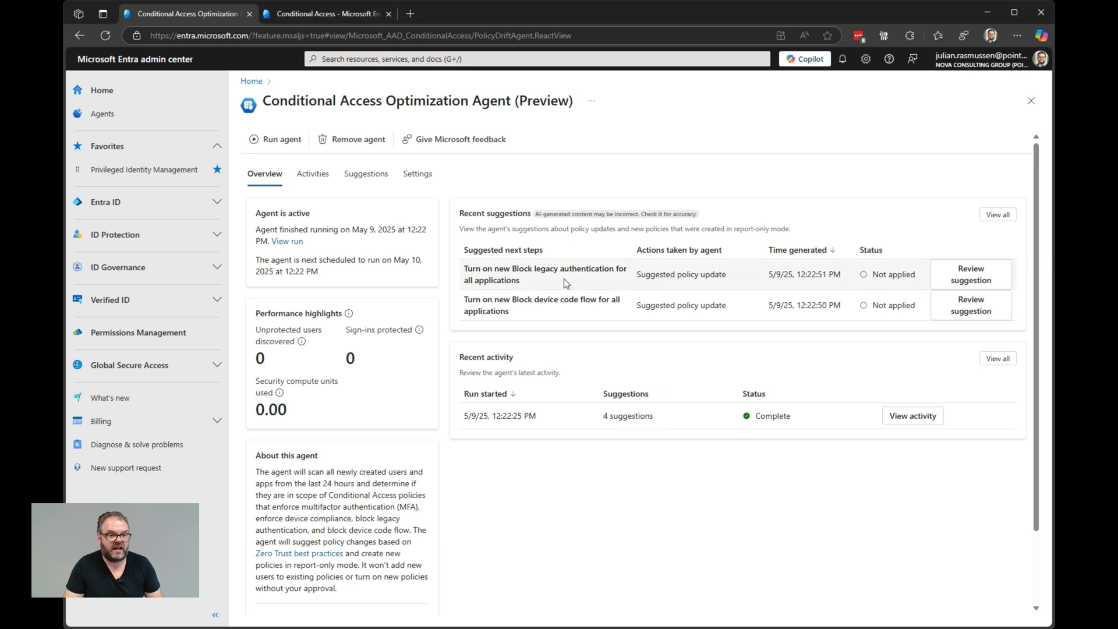